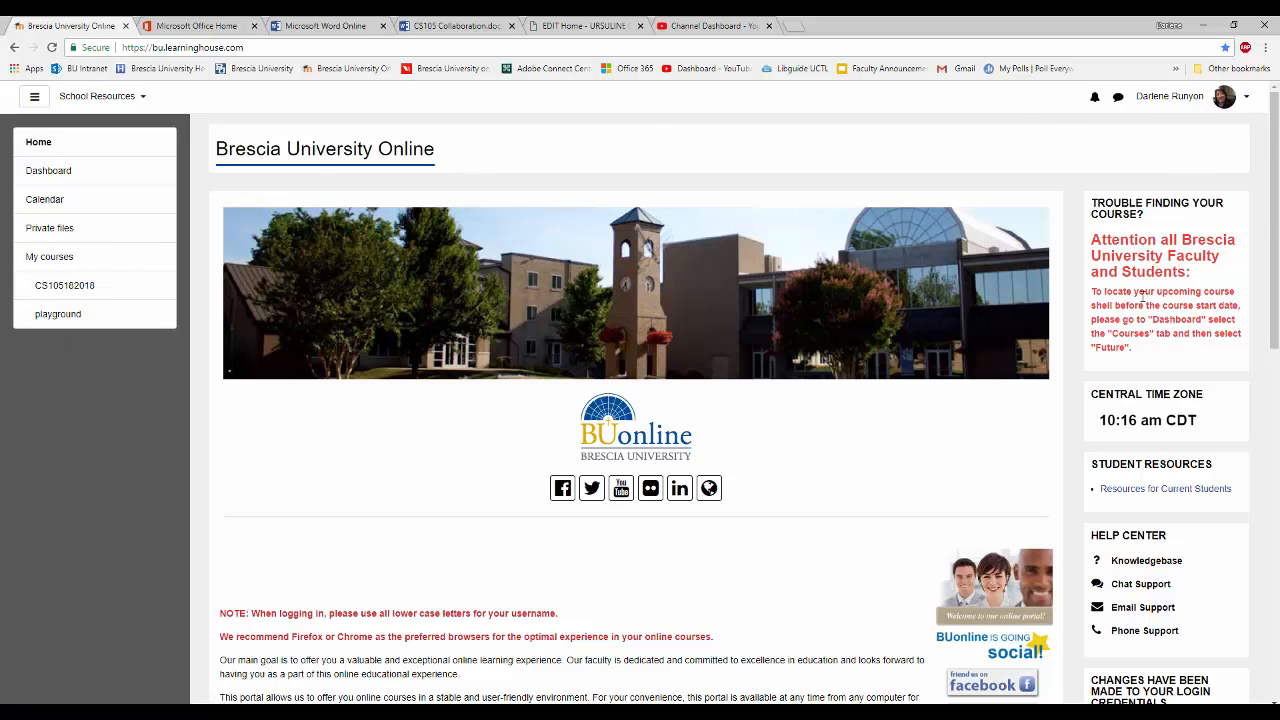
# Step: View the Phone Support page from the Help Center on the university's home page and close it
pyautogui.moveTo(1274, 212); pyautogui.dragTo(1203, 305)
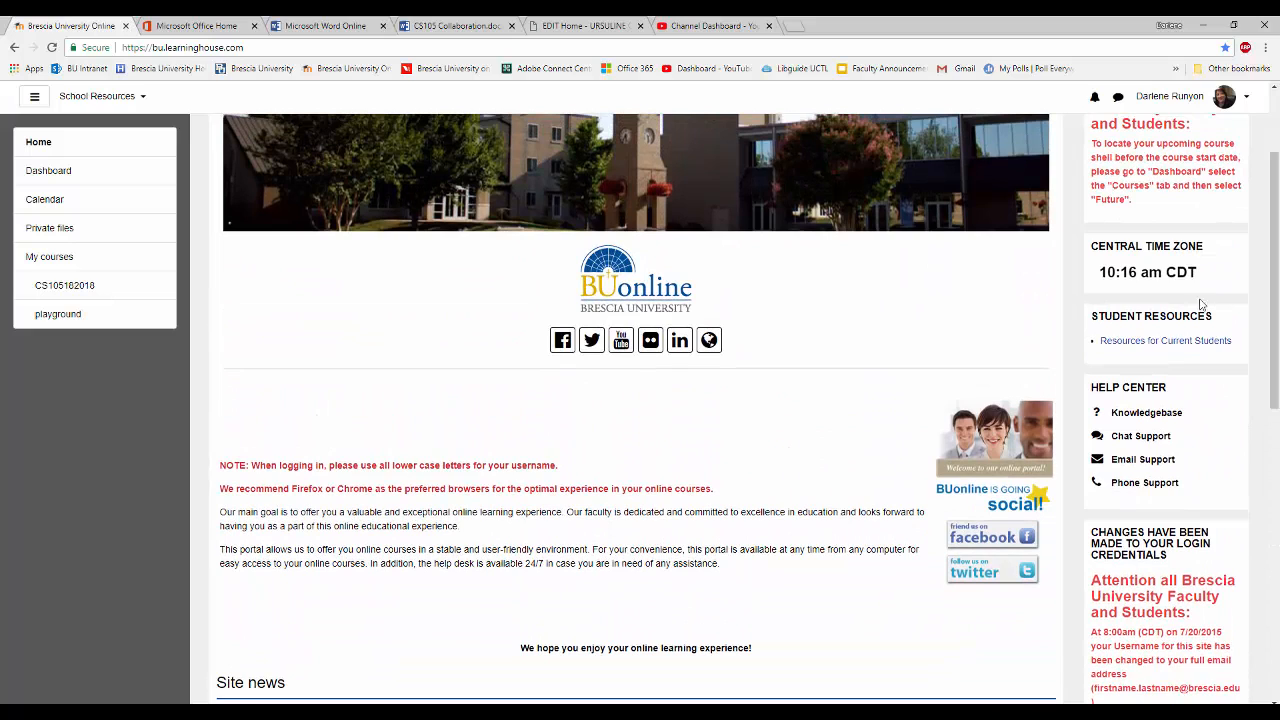
pyautogui.click(1145, 483)
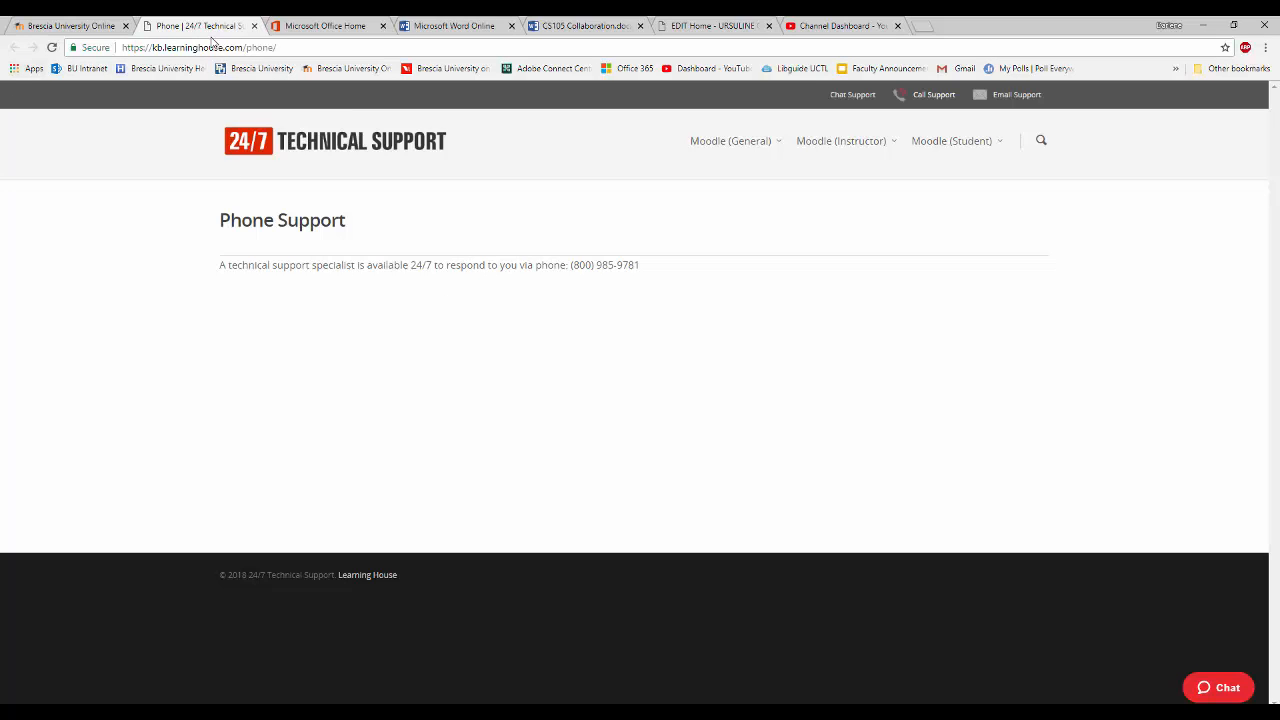
pyautogui.click(255, 25)
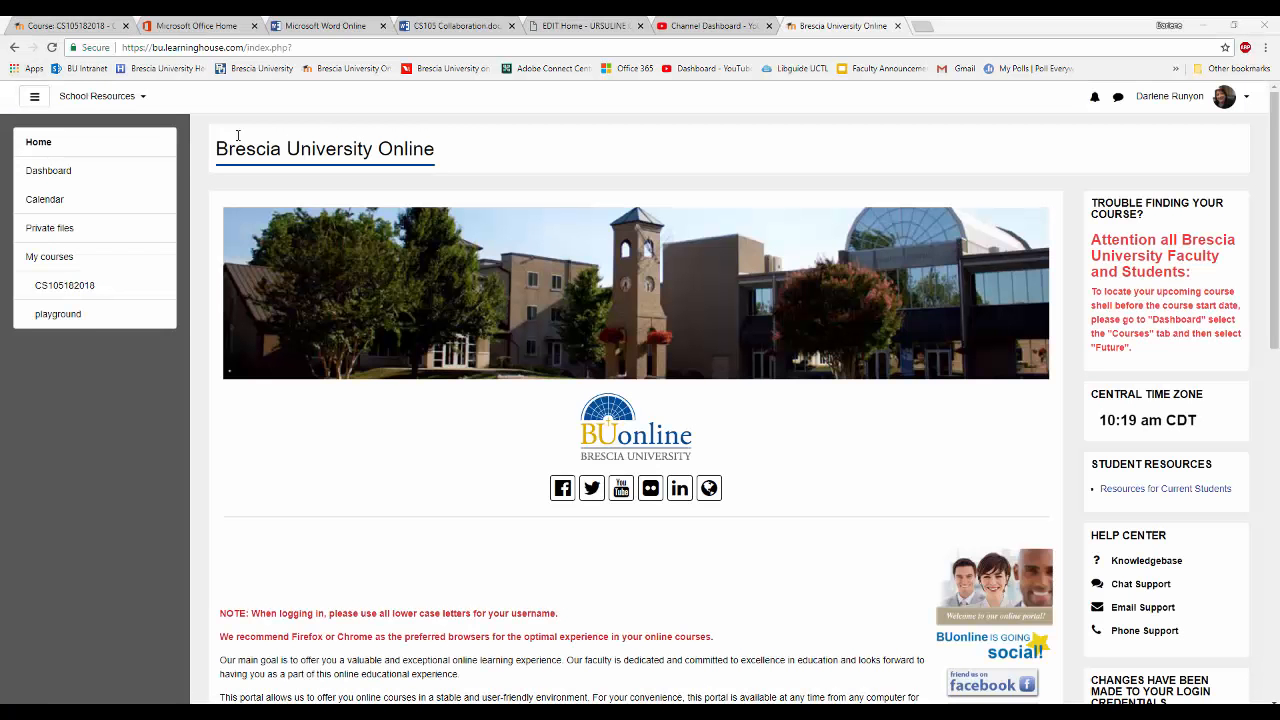
# Step: Open the CS105182018 course, look over its opening section, and show the course's administration options
pyautogui.click(60, 288)
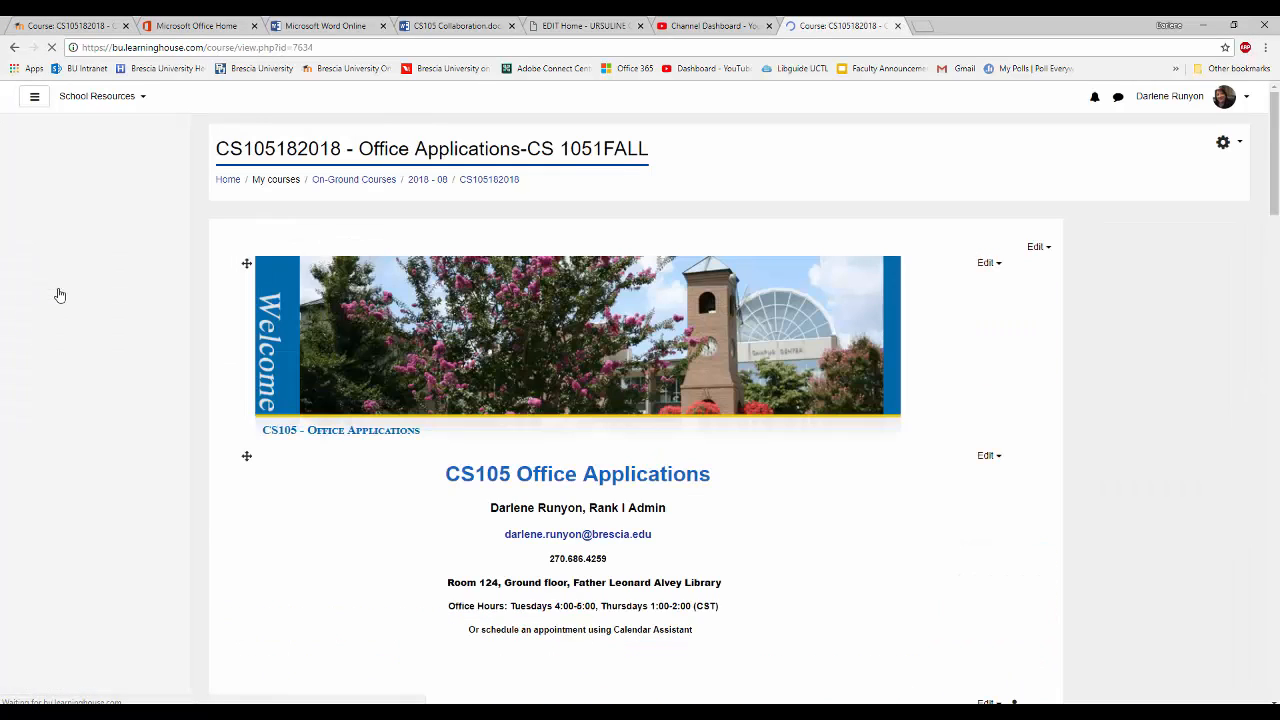
pyautogui.scroll(-5, 838, 405)
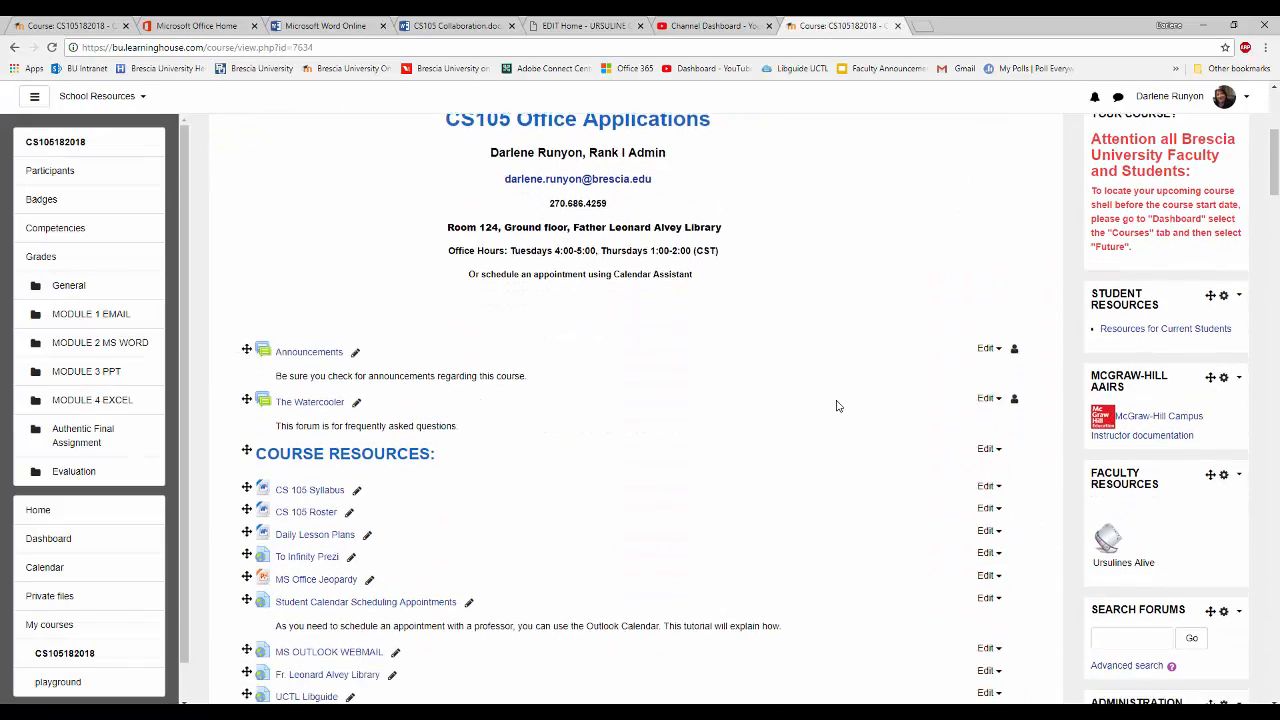
pyautogui.scroll(5, 838, 405)
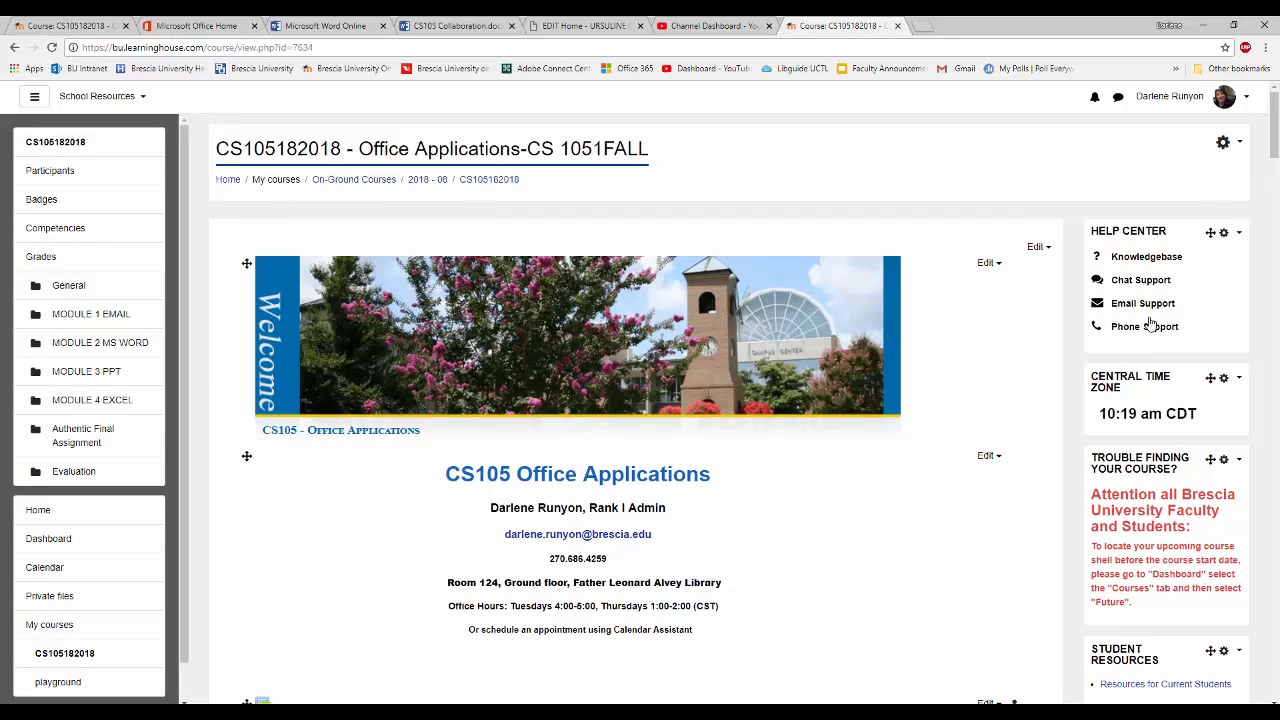
pyautogui.click(1226, 144)
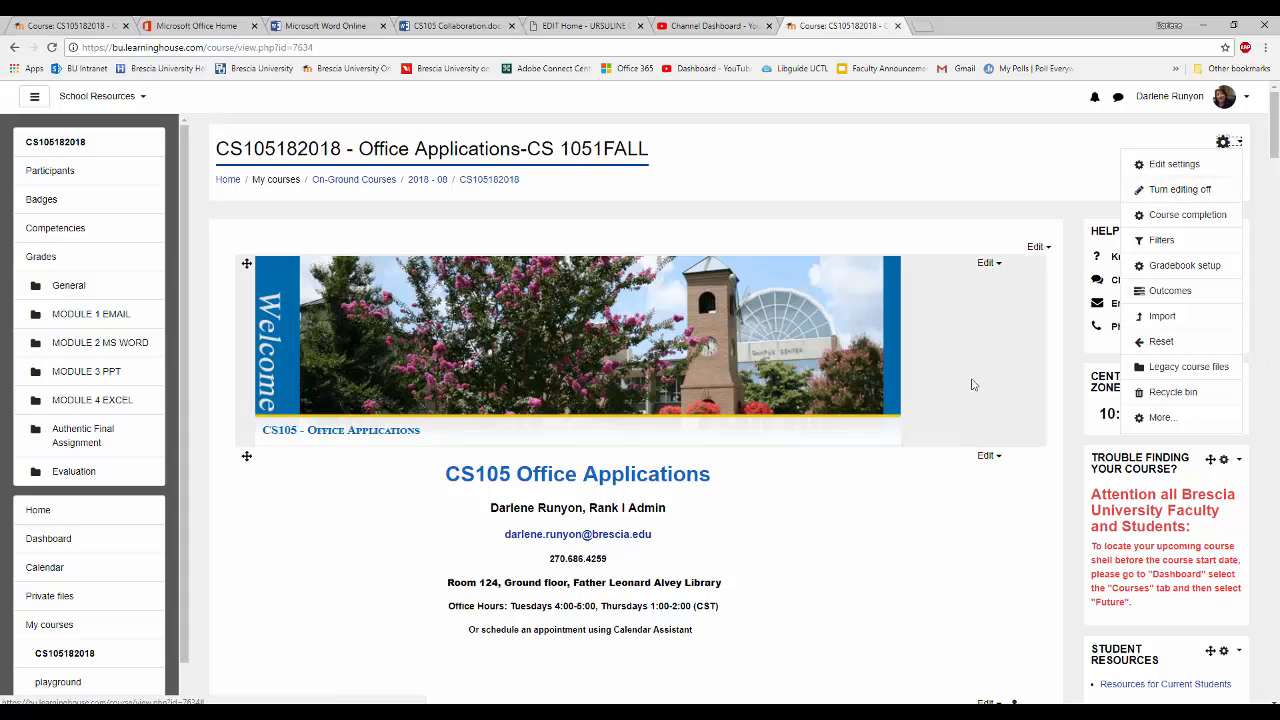
# Step: Examine the course resources, tutorials, presentation links and spam assignment leading down to the MODULE 1 EMAIL section
pyautogui.scroll(-4, 995, 472)
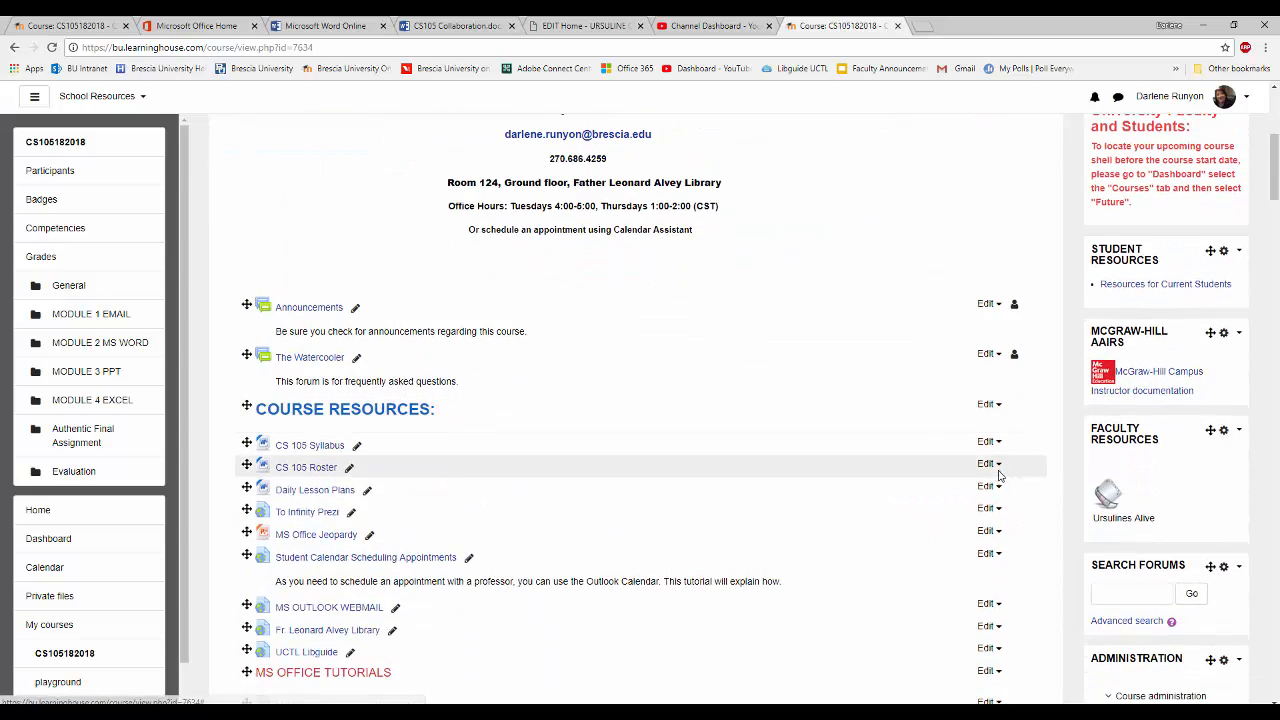
pyautogui.scroll(-3, 777, 474)
pyautogui.scroll(-4, 781, 477)
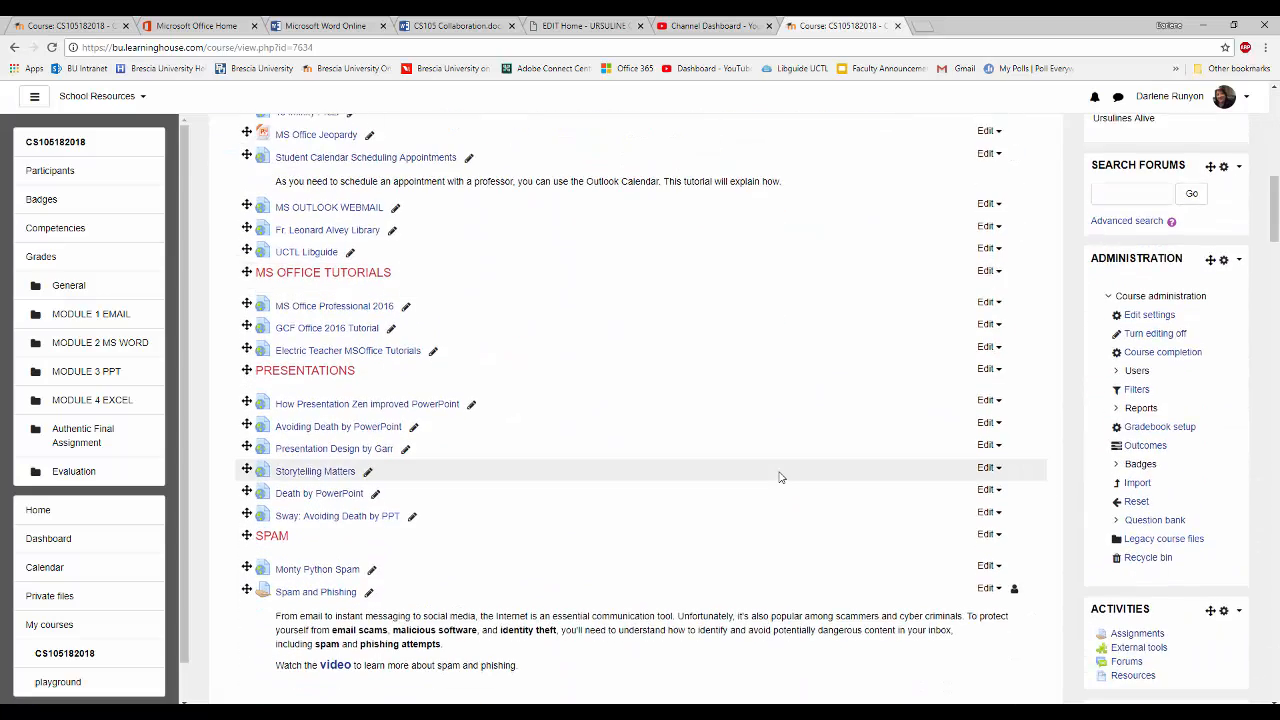
pyautogui.scroll(-2, 781, 477)
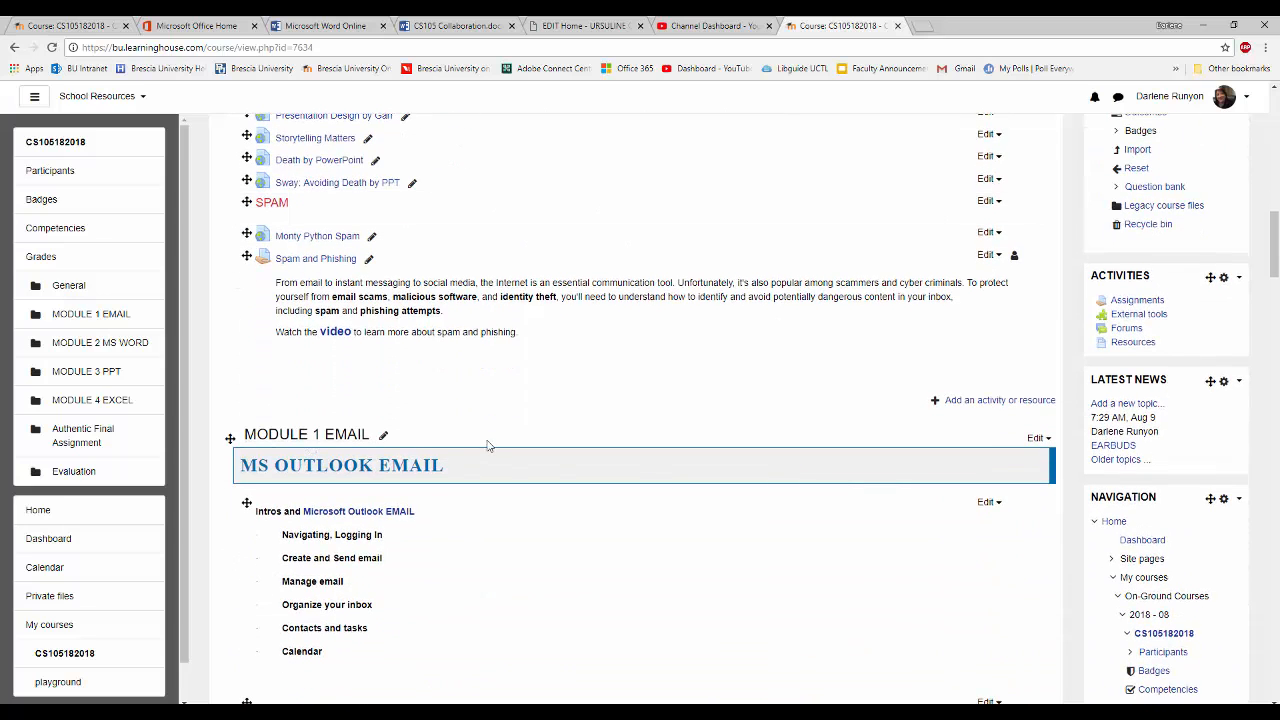
pyautogui.scroll(-1, 420, 440)
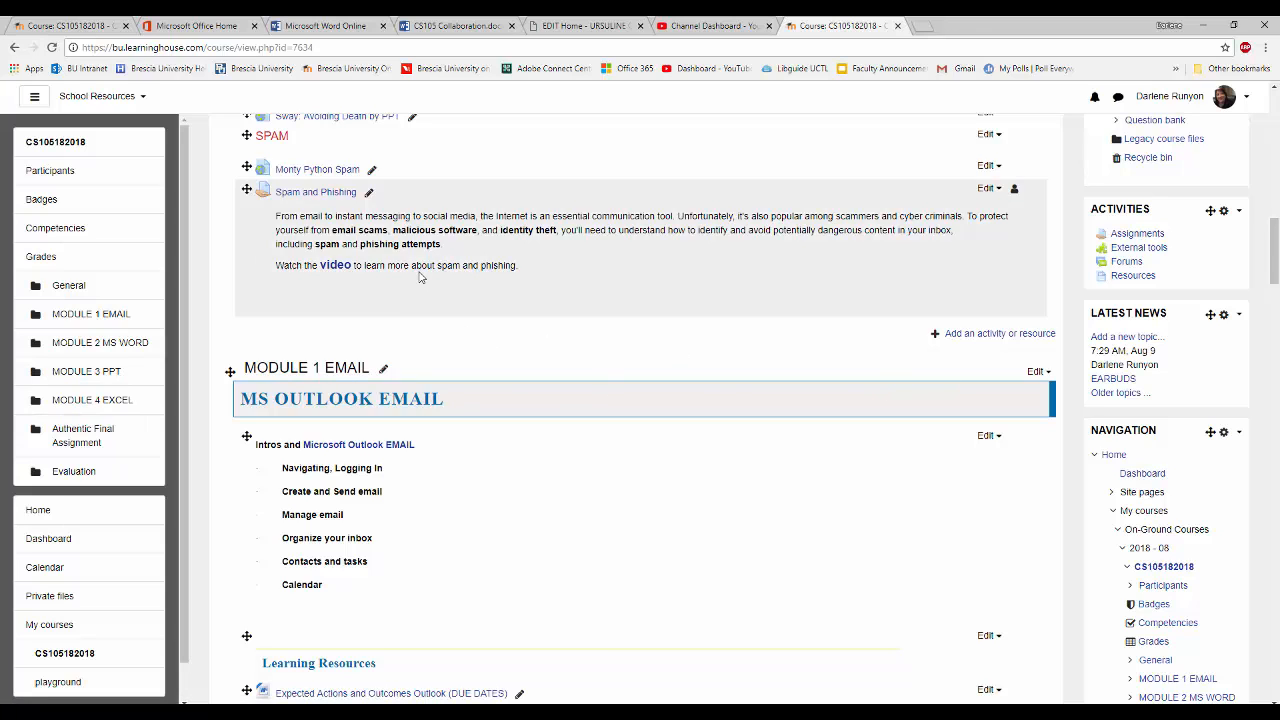
pyautogui.scroll(-3, 500, 394)
pyautogui.scroll(4, 497, 397)
pyautogui.scroll(2, 497, 395)
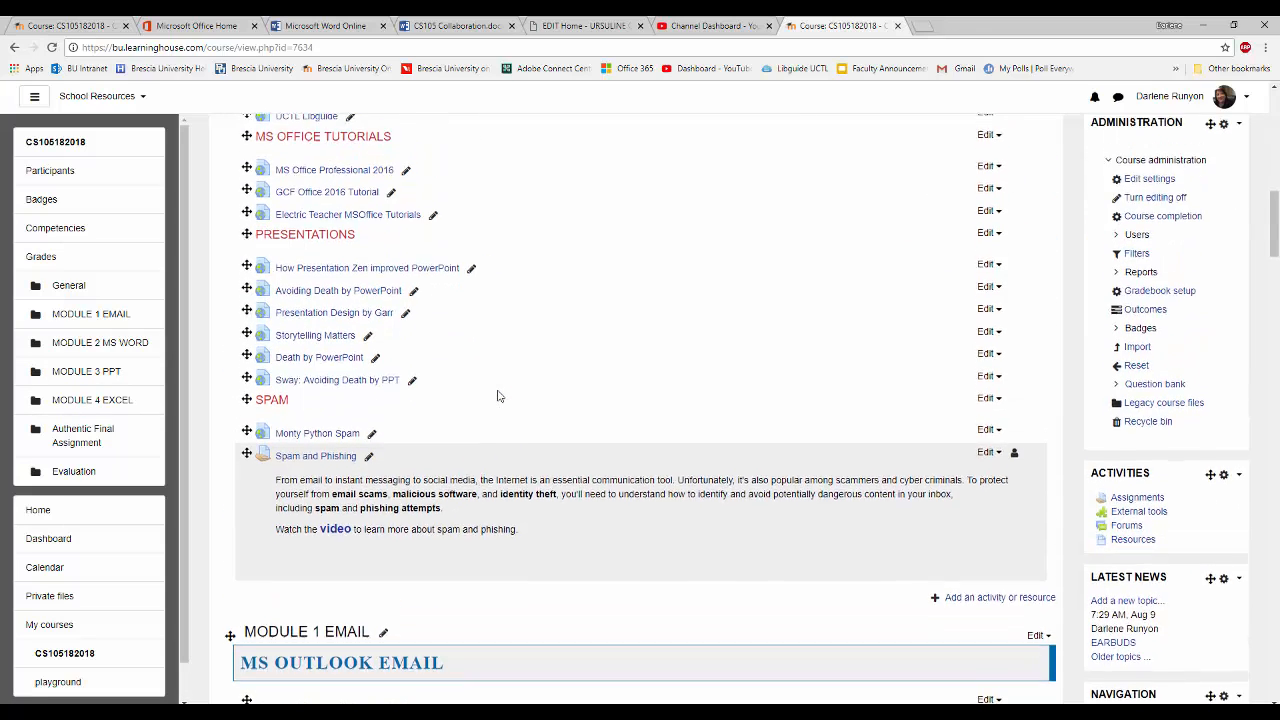
pyautogui.scroll(-3, 940, 606)
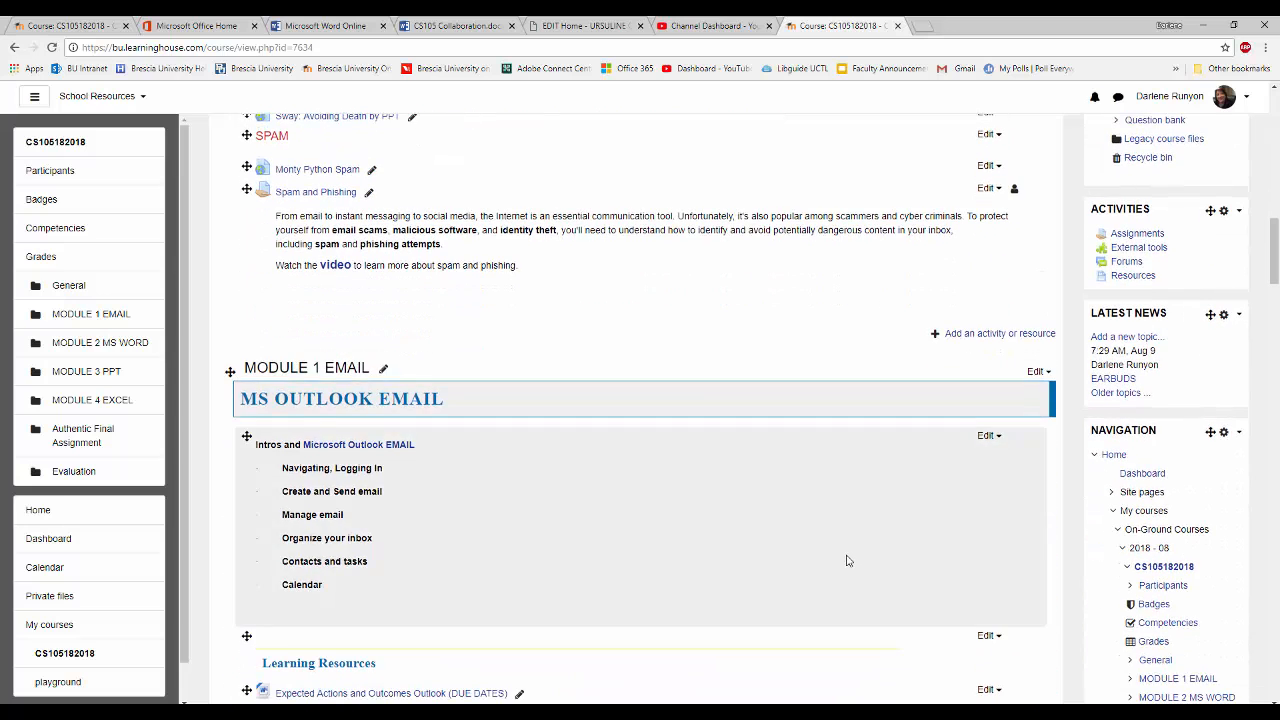
pyautogui.scroll(-1, 762, 529)
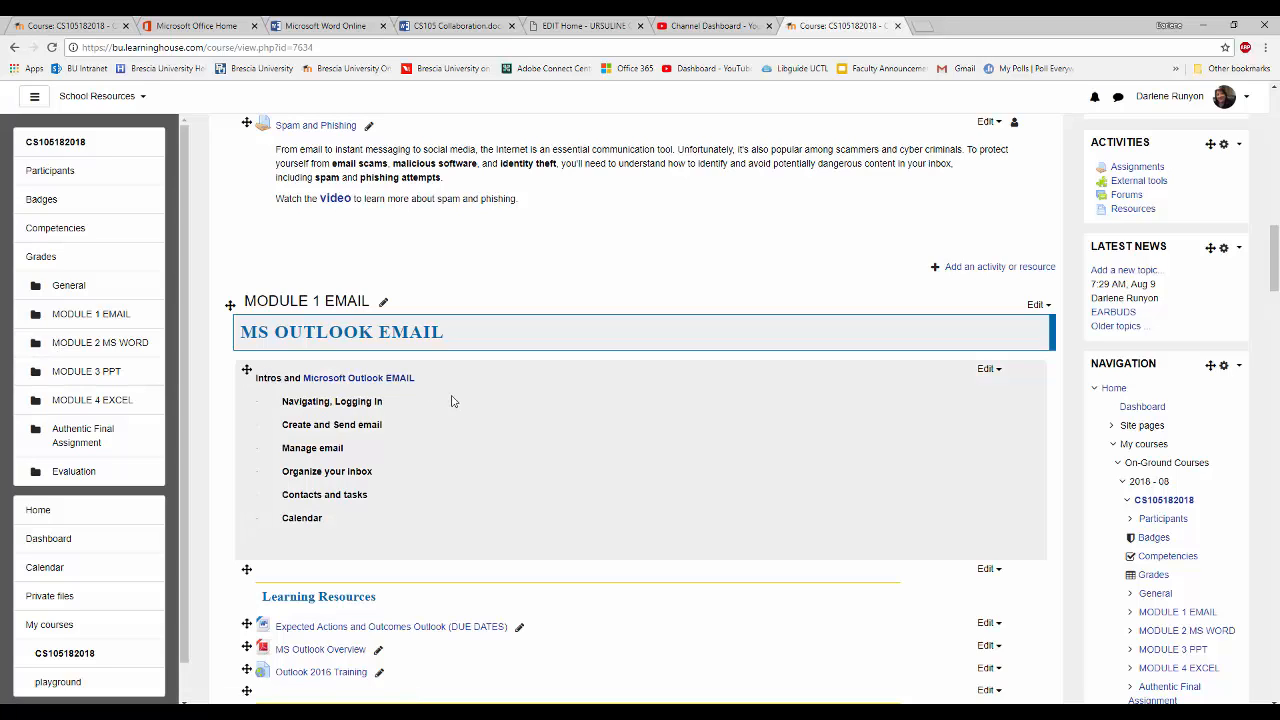
# Step: Open the MODULE 1 EMAIL section name for editing, accept it as is, and examine where activities can be added in the modules
pyautogui.click(383, 303)
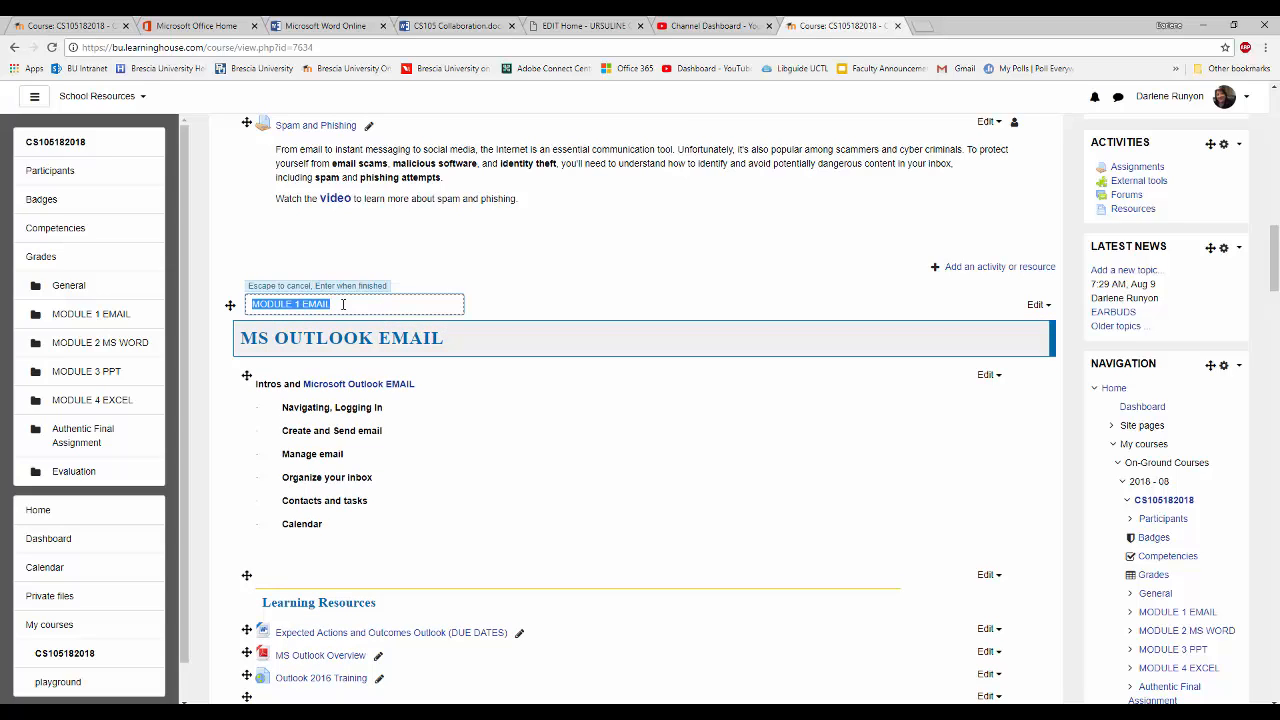
pyautogui.press('Return')
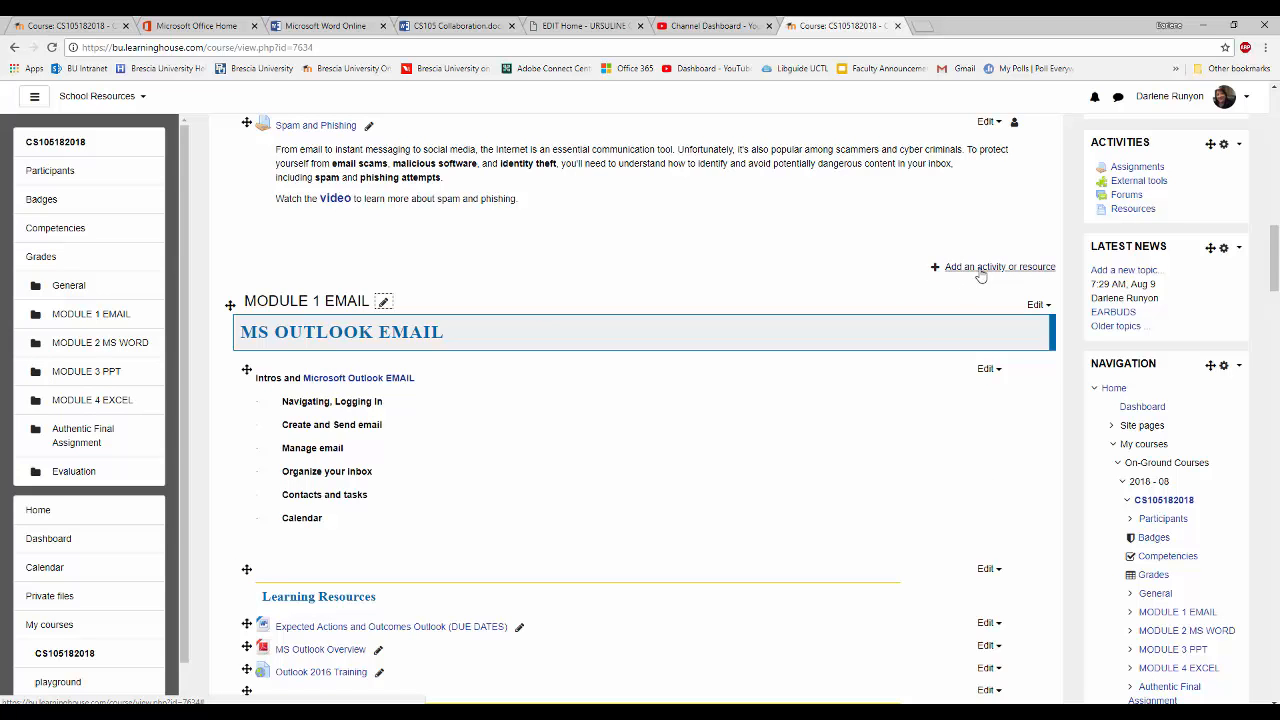
pyautogui.scroll(-10, 988, 323)
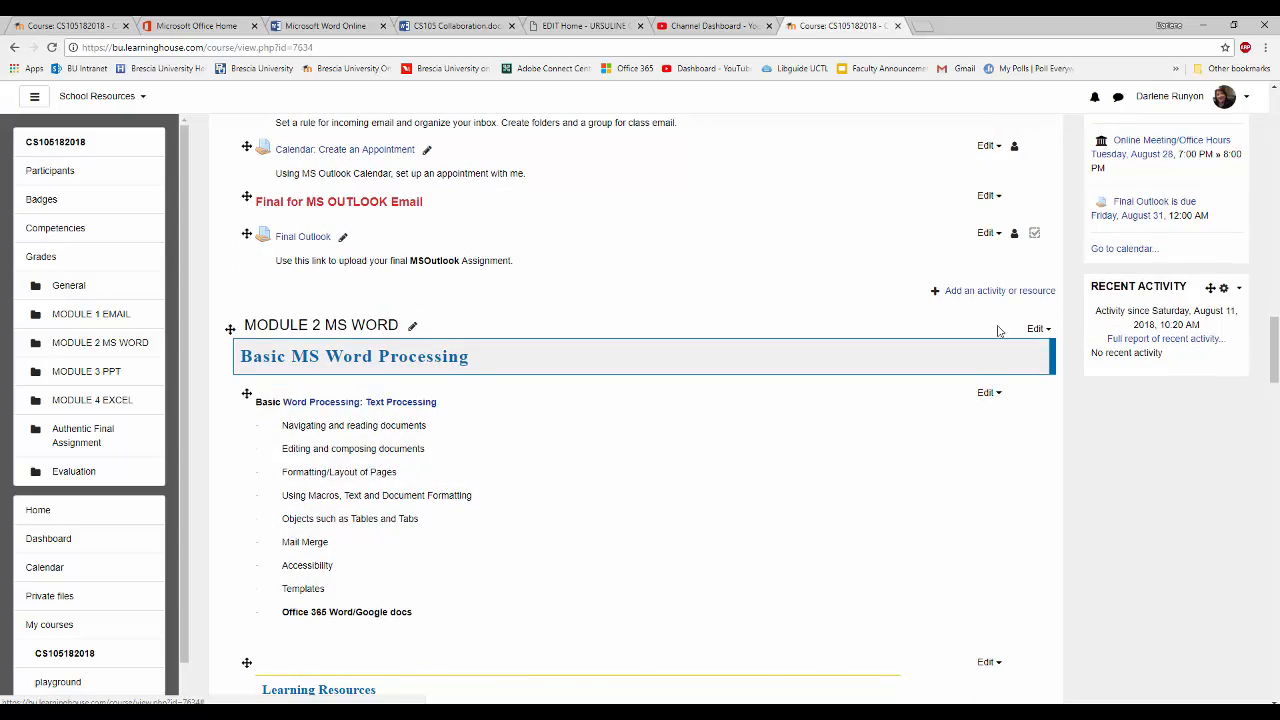
pyautogui.scroll(-5, 957, 474)
pyautogui.scroll(-3, 957, 488)
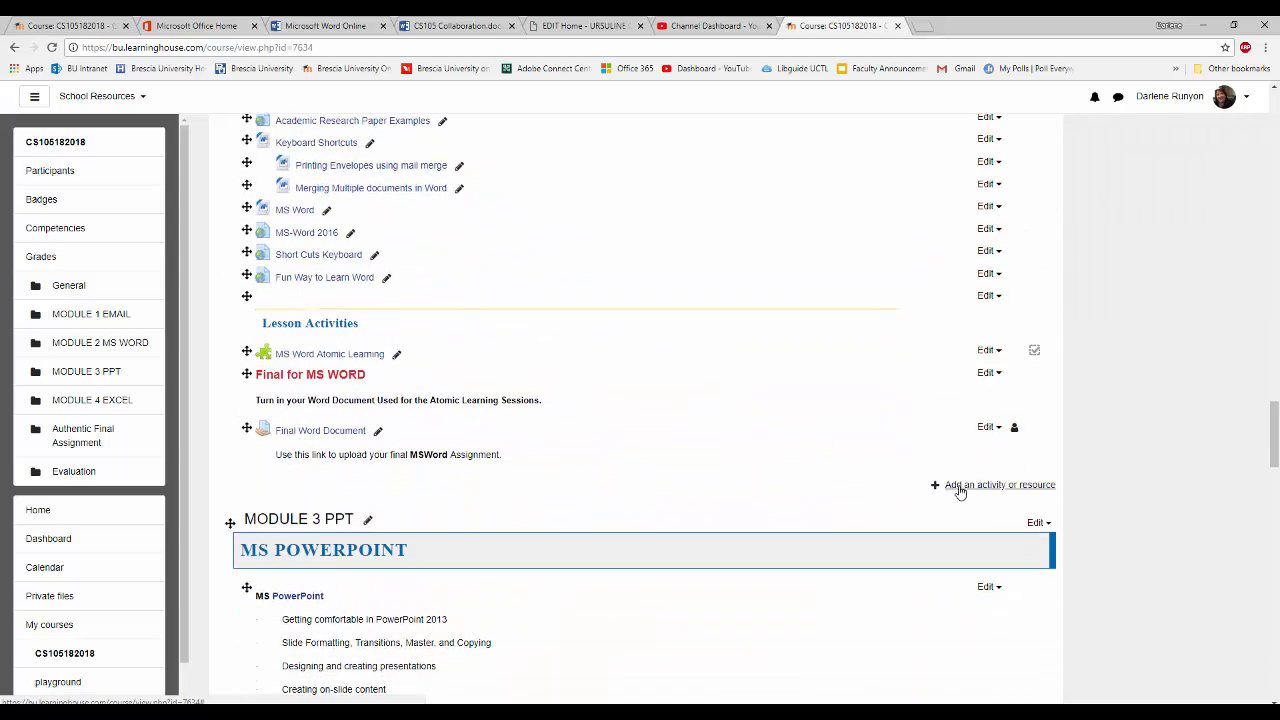
pyautogui.scroll(10, 957, 488)
pyautogui.scroll(10, 957, 487)
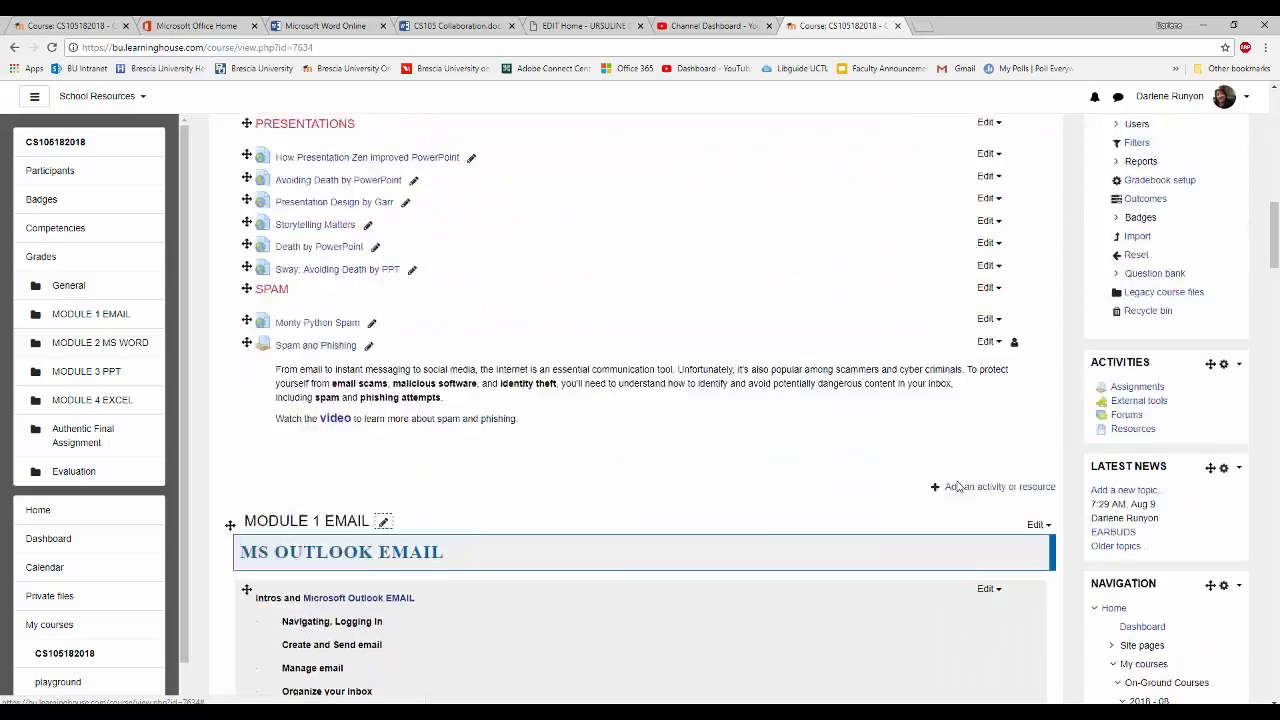
pyautogui.scroll(2, 957, 487)
pyautogui.scroll(-3, 955, 487)
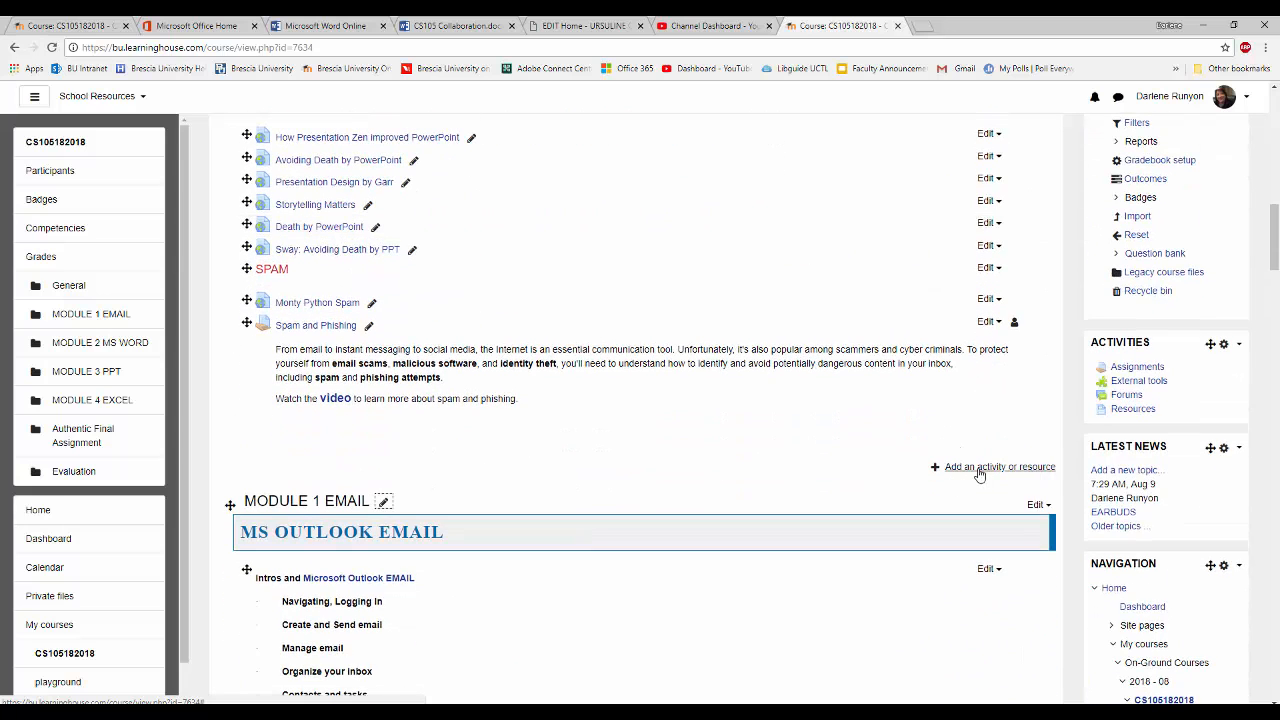
# Step: Start adding an activity to the general section above MODULE 1 EMAIL and select Assignment as the activity type
pyautogui.click(973, 468)
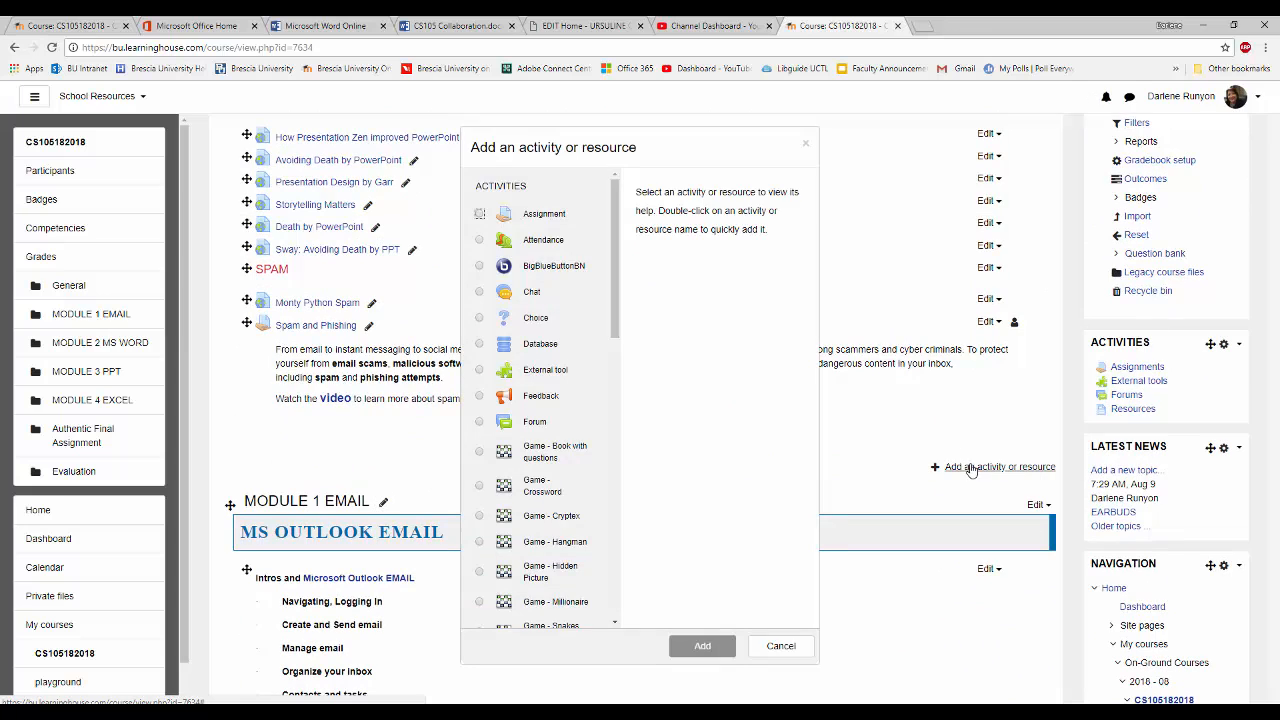
pyautogui.moveTo(615, 230)
pyautogui.mouseDown()
pyautogui.moveTo(612, 240)
pyautogui.moveTo(600, 221)
pyautogui.mouseUp()
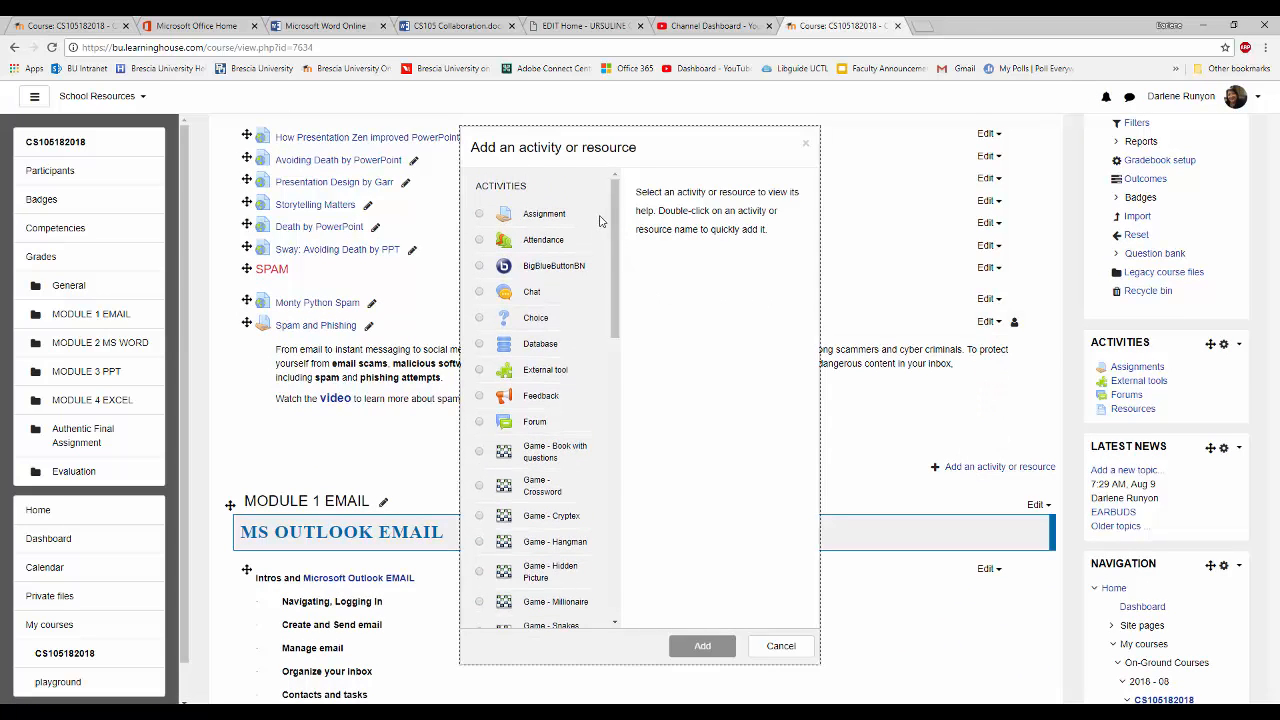
pyautogui.click(479, 214)
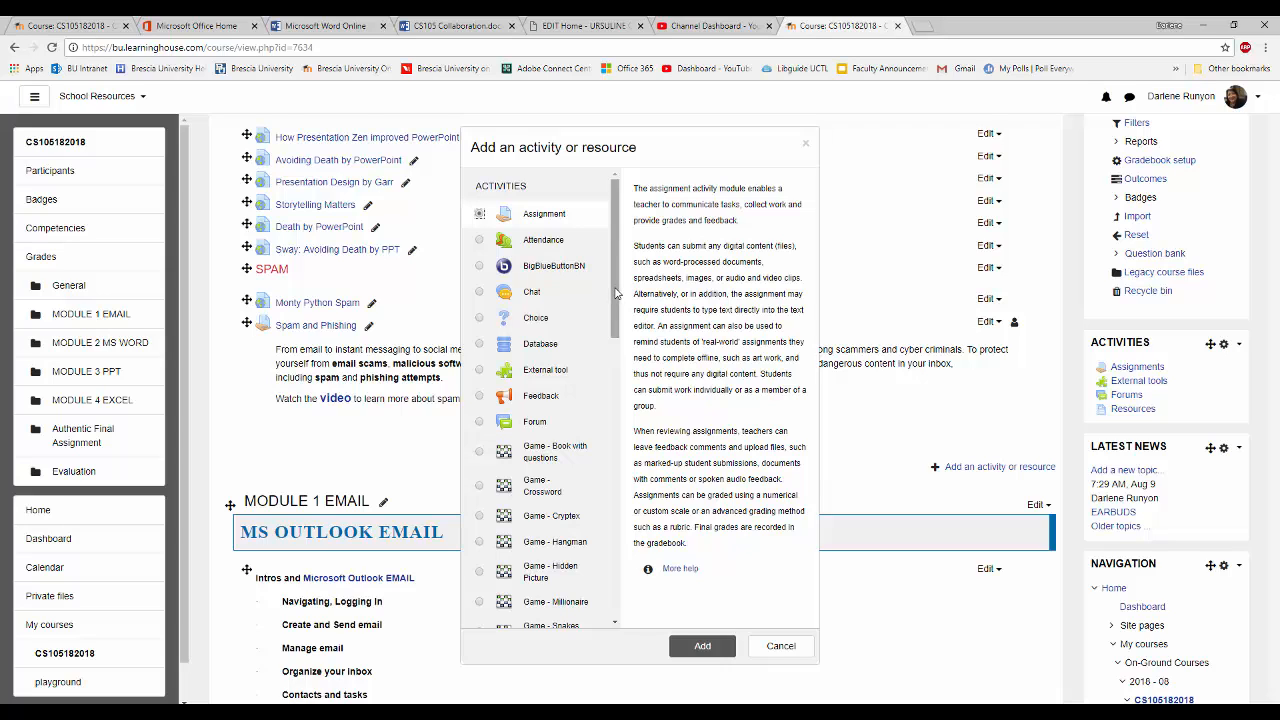
# Step: Look through all the available activity and resource types, from Attendance to URL
pyautogui.moveTo(617, 291); pyautogui.dragTo(617, 303)
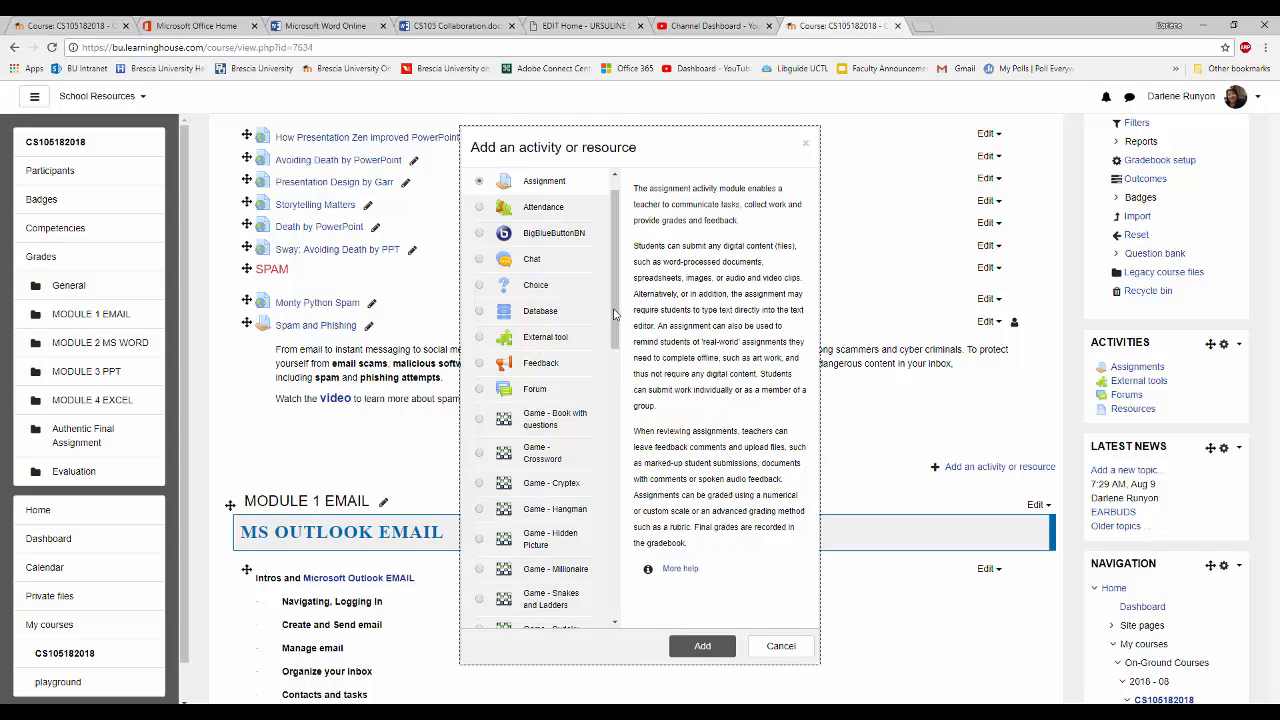
pyautogui.moveTo(612, 314); pyautogui.dragTo(614, 348)
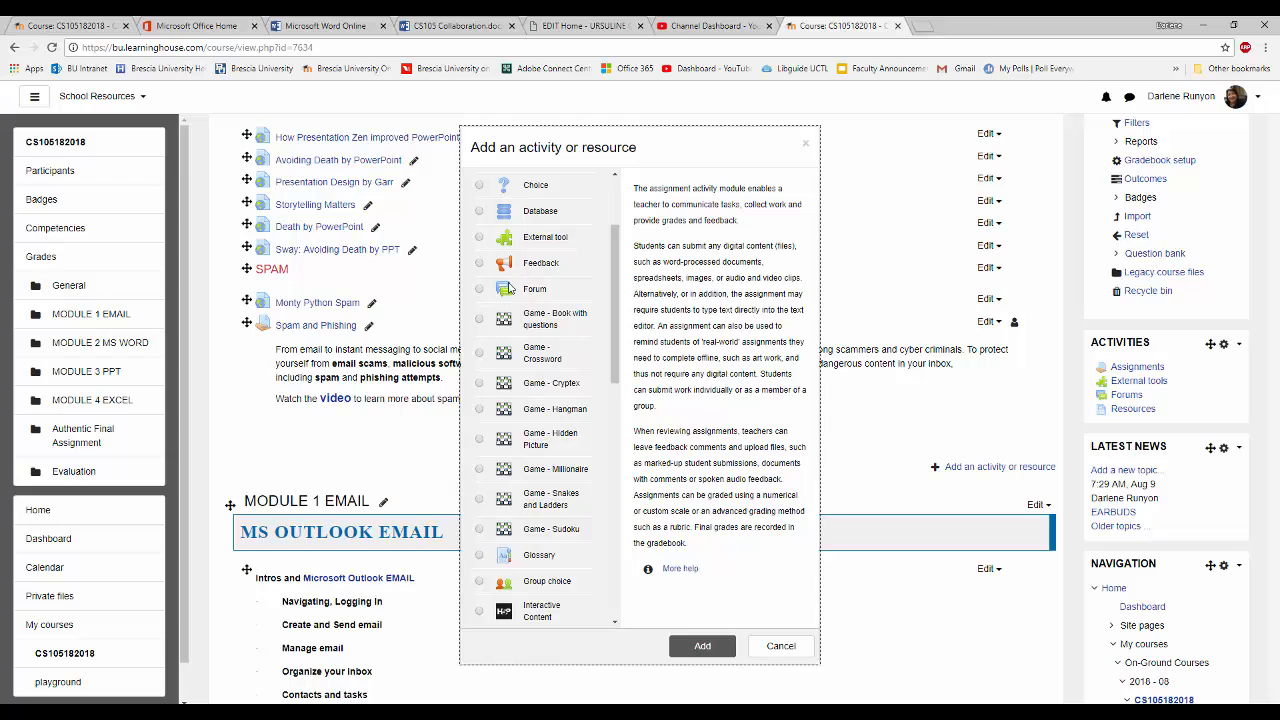
pyautogui.moveTo(613, 302); pyautogui.dragTo(593, 467)
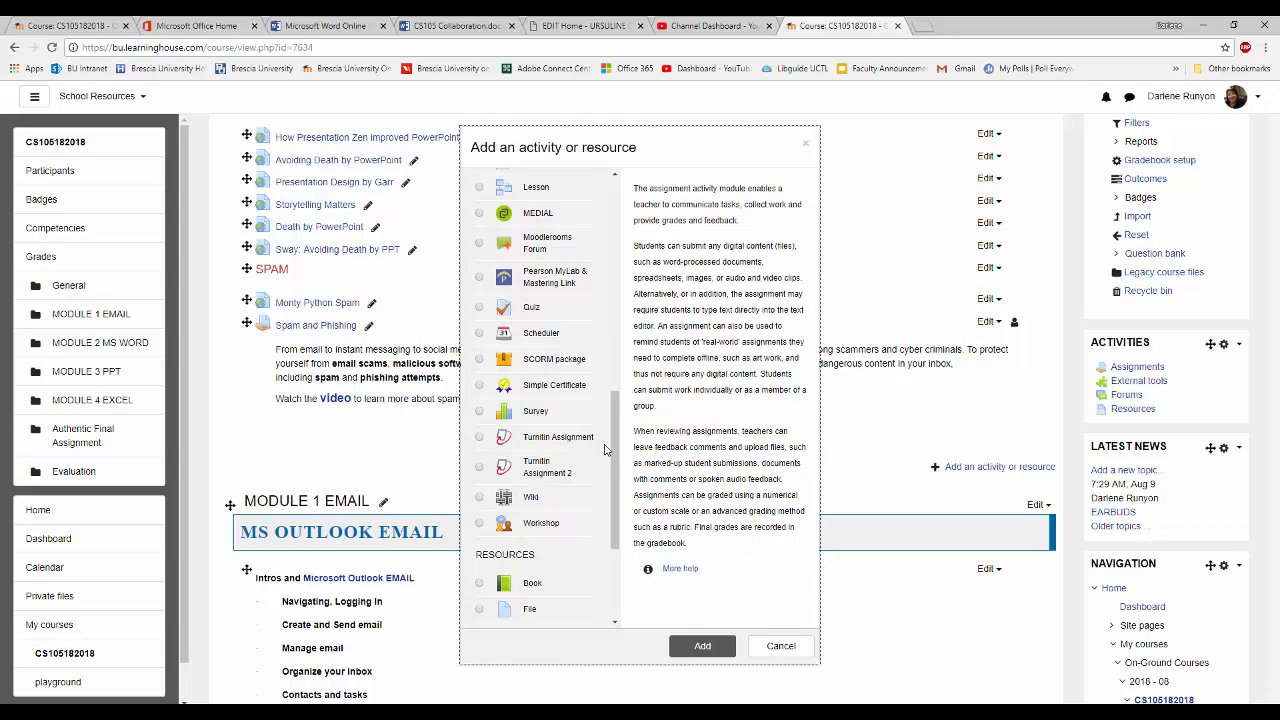
pyautogui.moveTo(608, 451); pyautogui.dragTo(610, 474)
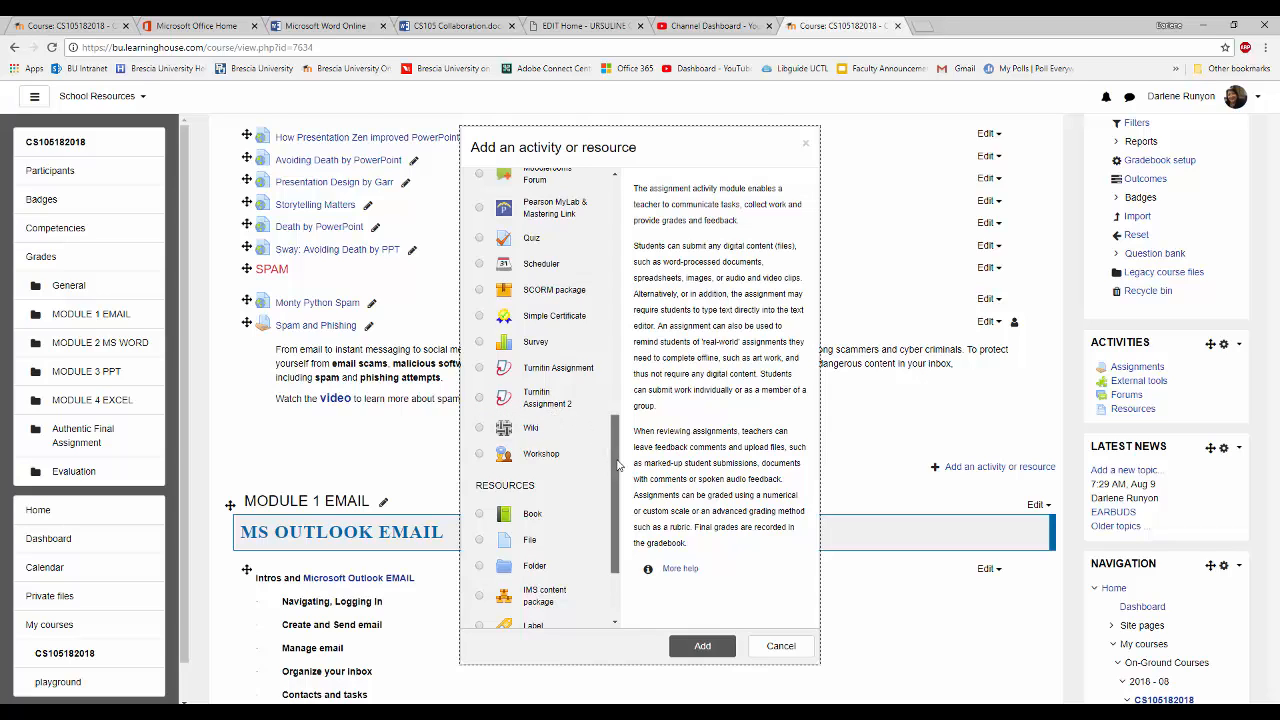
pyautogui.scroll(-2, 610, 480)
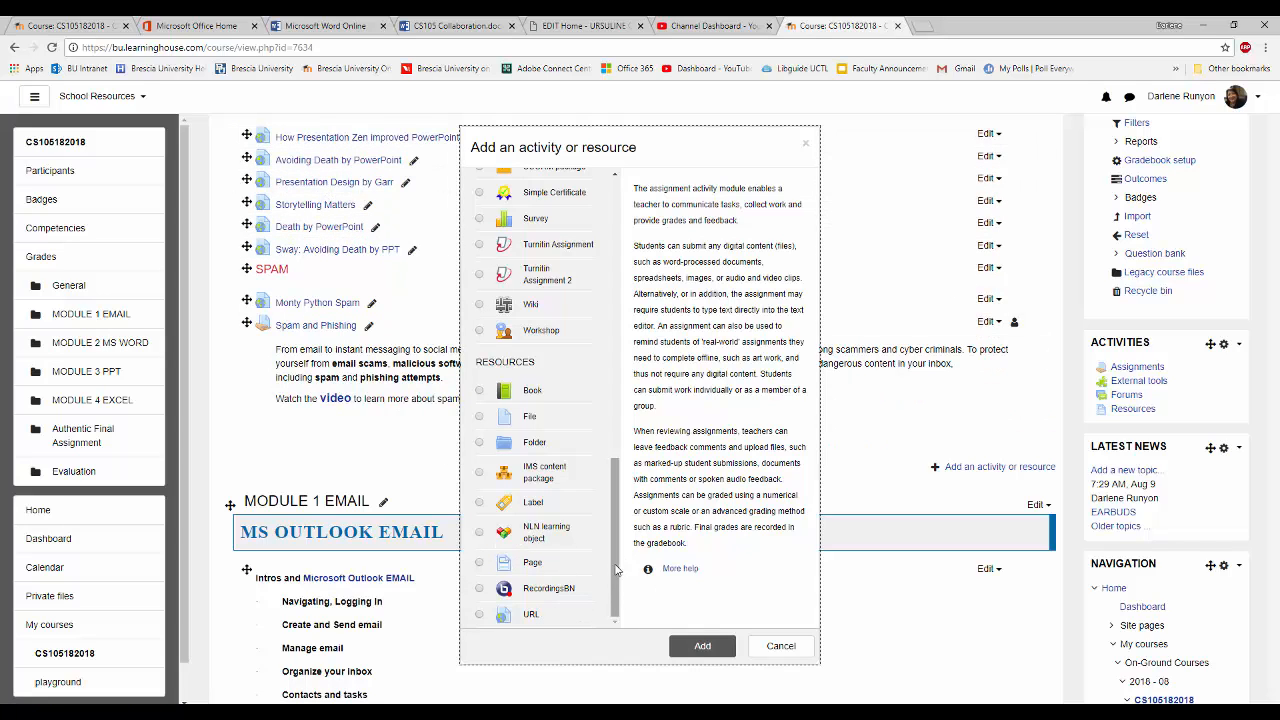
pyautogui.scroll(3, 616, 570)
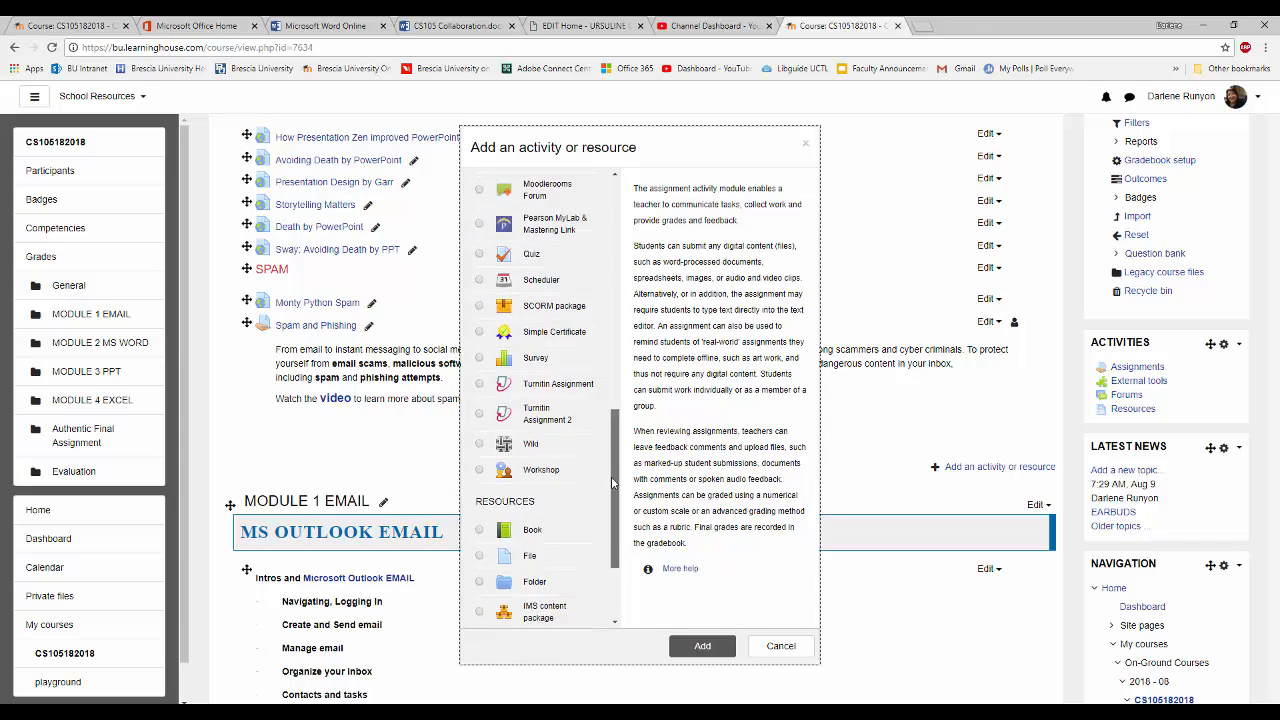
pyautogui.moveTo(613, 483); pyautogui.dragTo(619, 256)
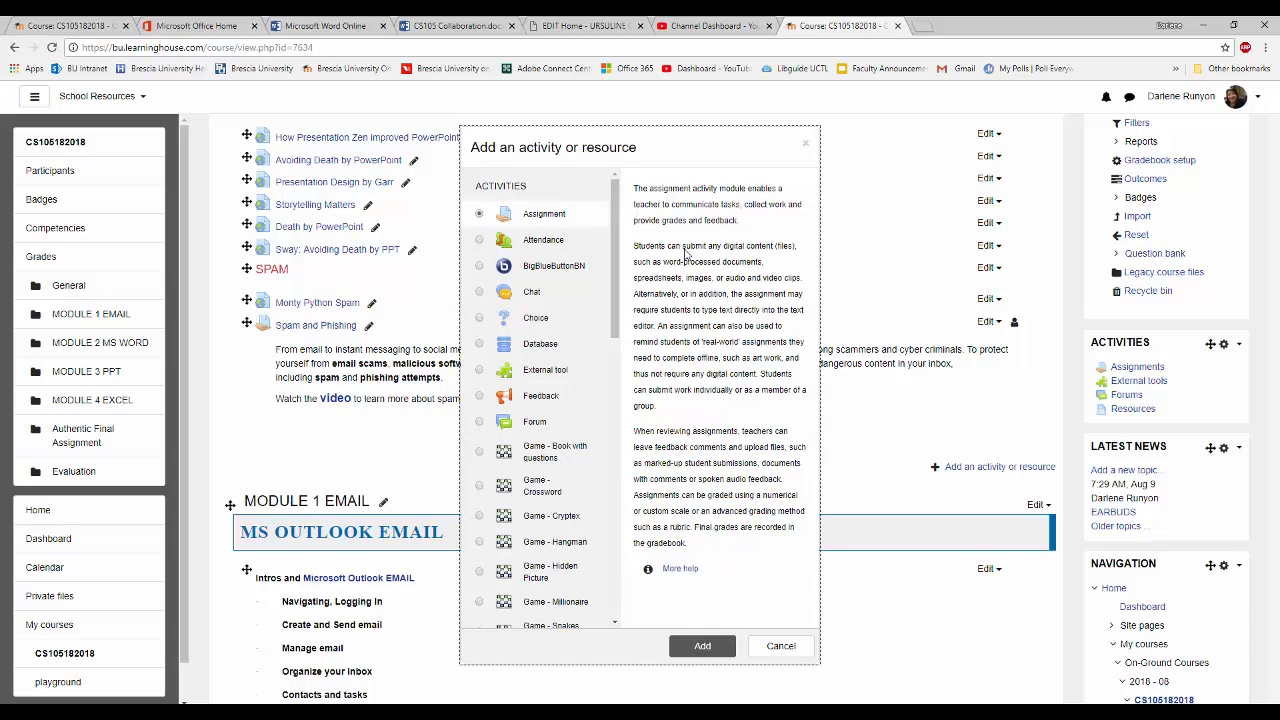
# Step: Read the Assignment activity's help documentation, close it, and add a new assignment to the course's general section
pyautogui.click(680, 569)
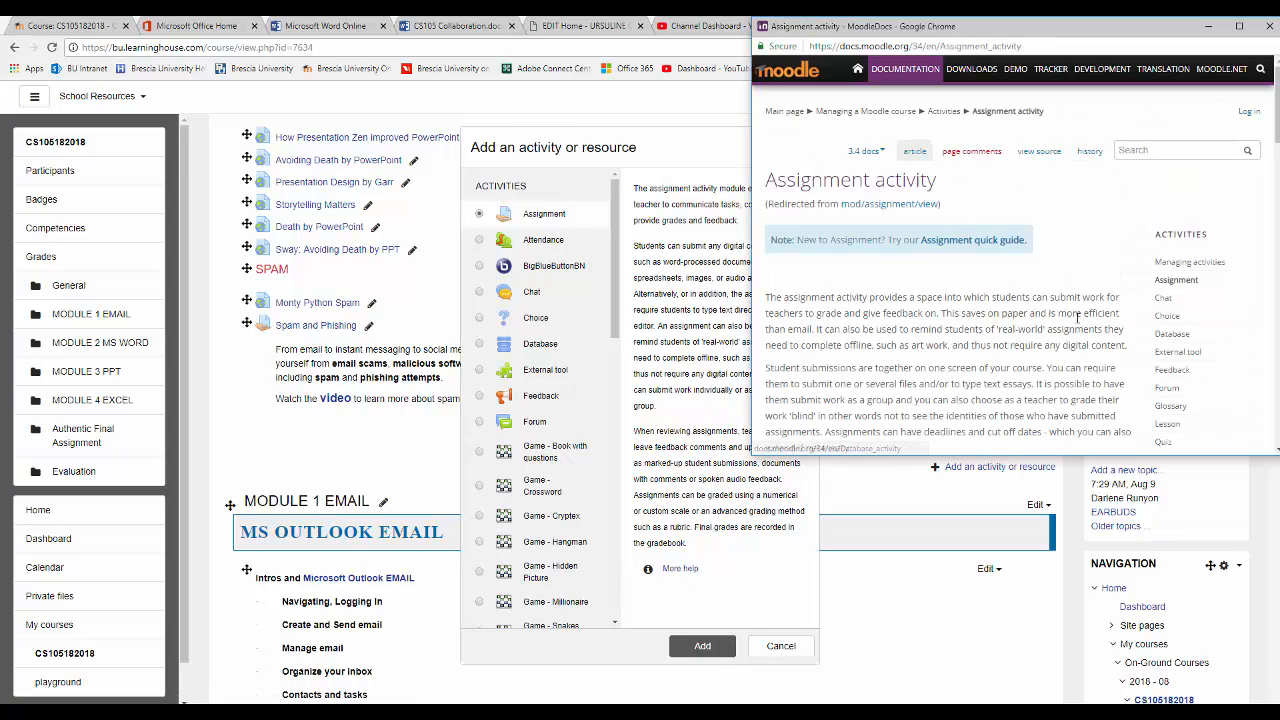
pyautogui.scroll(-3, 1008, 316)
pyautogui.scroll(-5, 1008, 316)
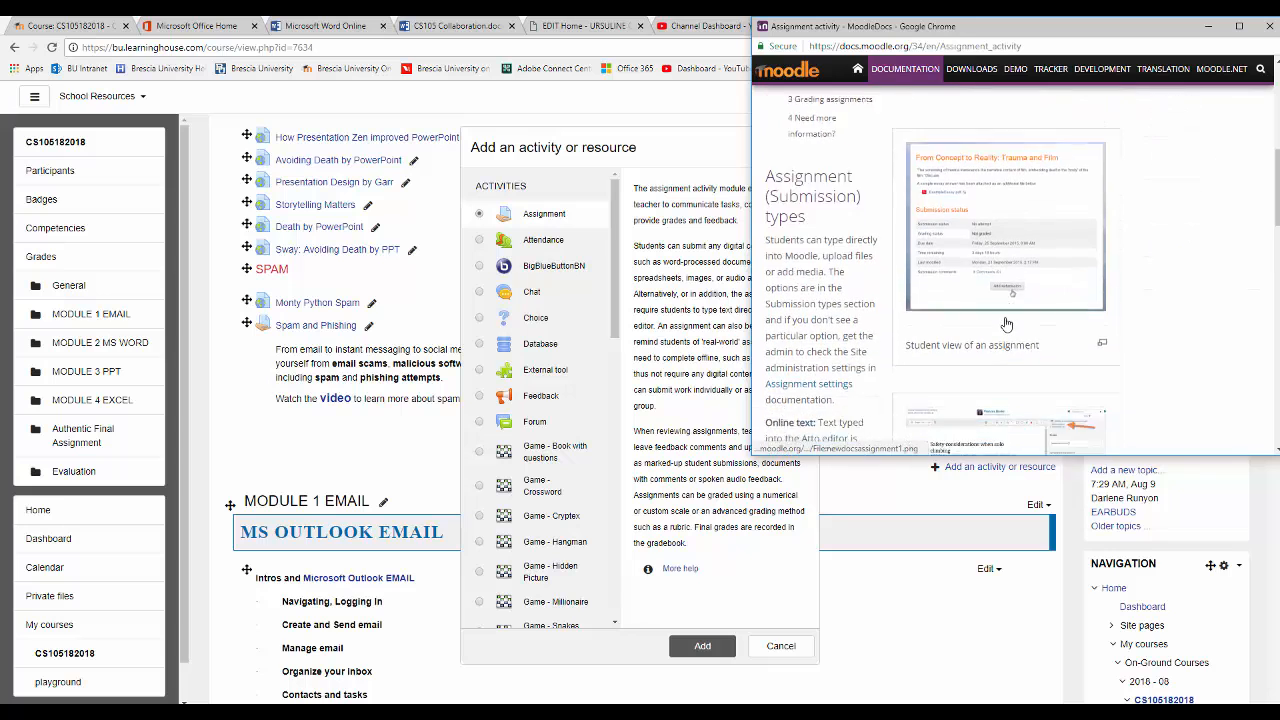
pyautogui.scroll(5, 1008, 324)
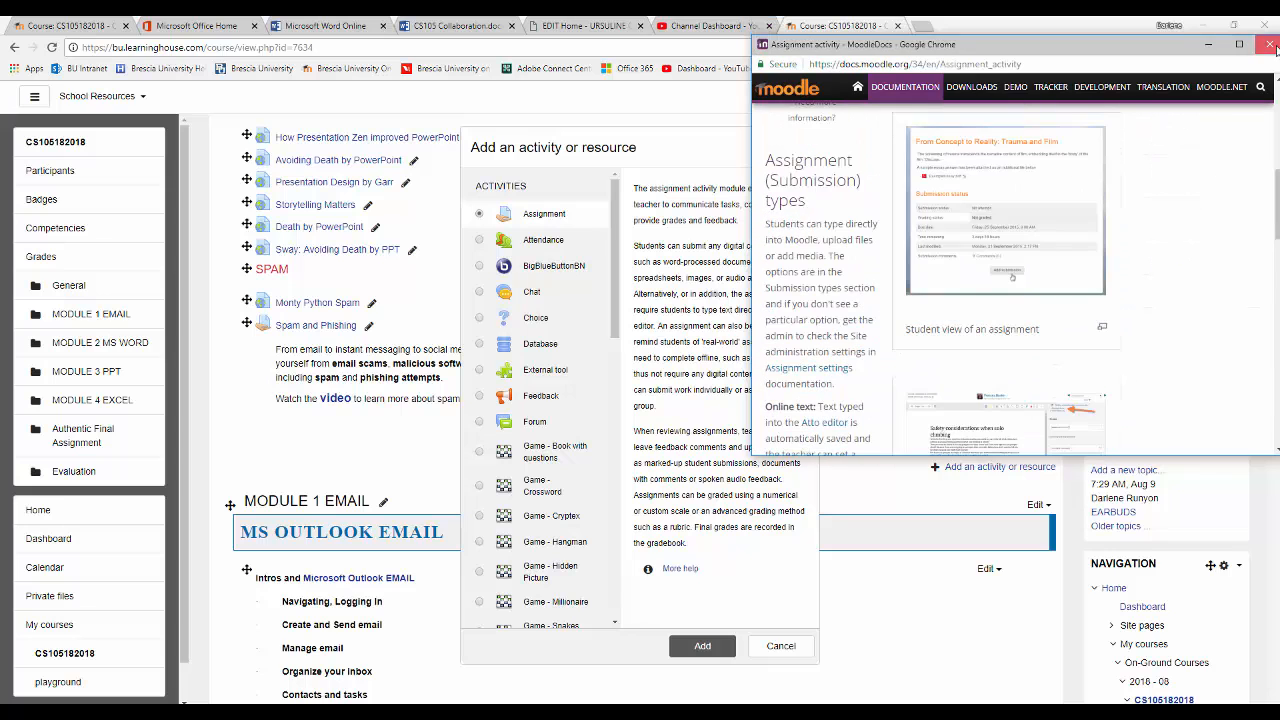
pyautogui.click(1267, 27)
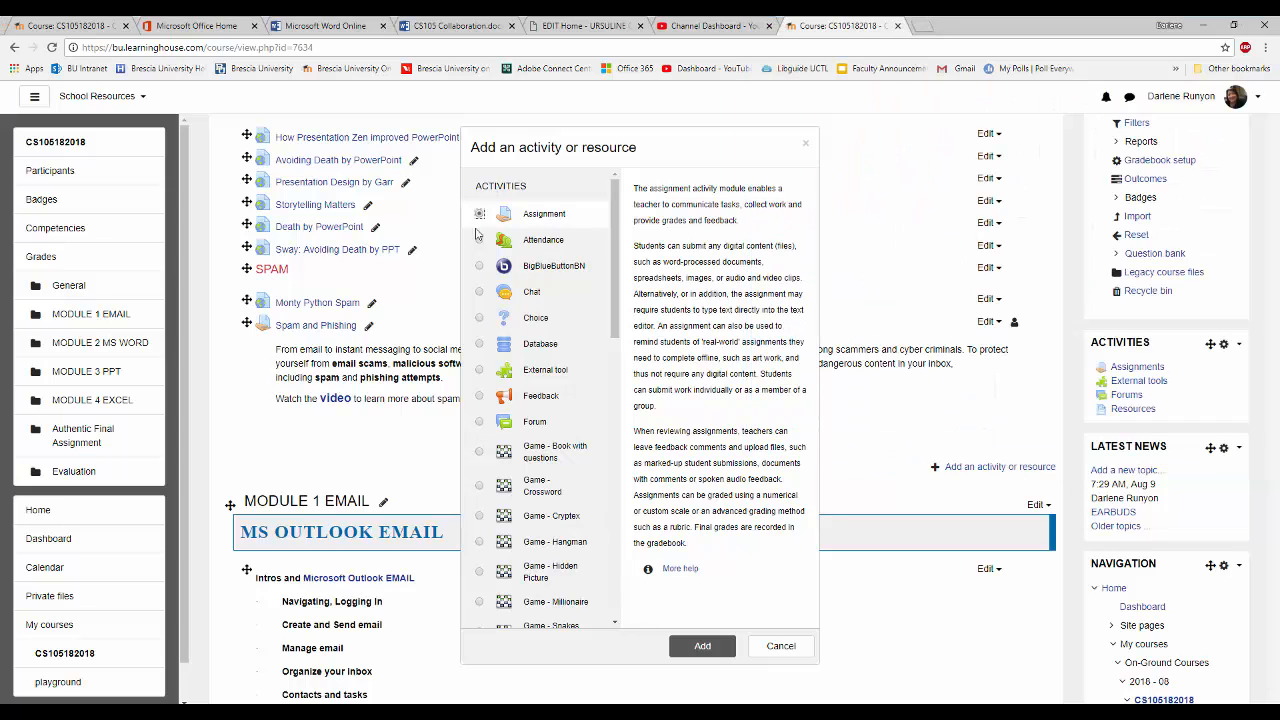
pyautogui.click(702, 646)
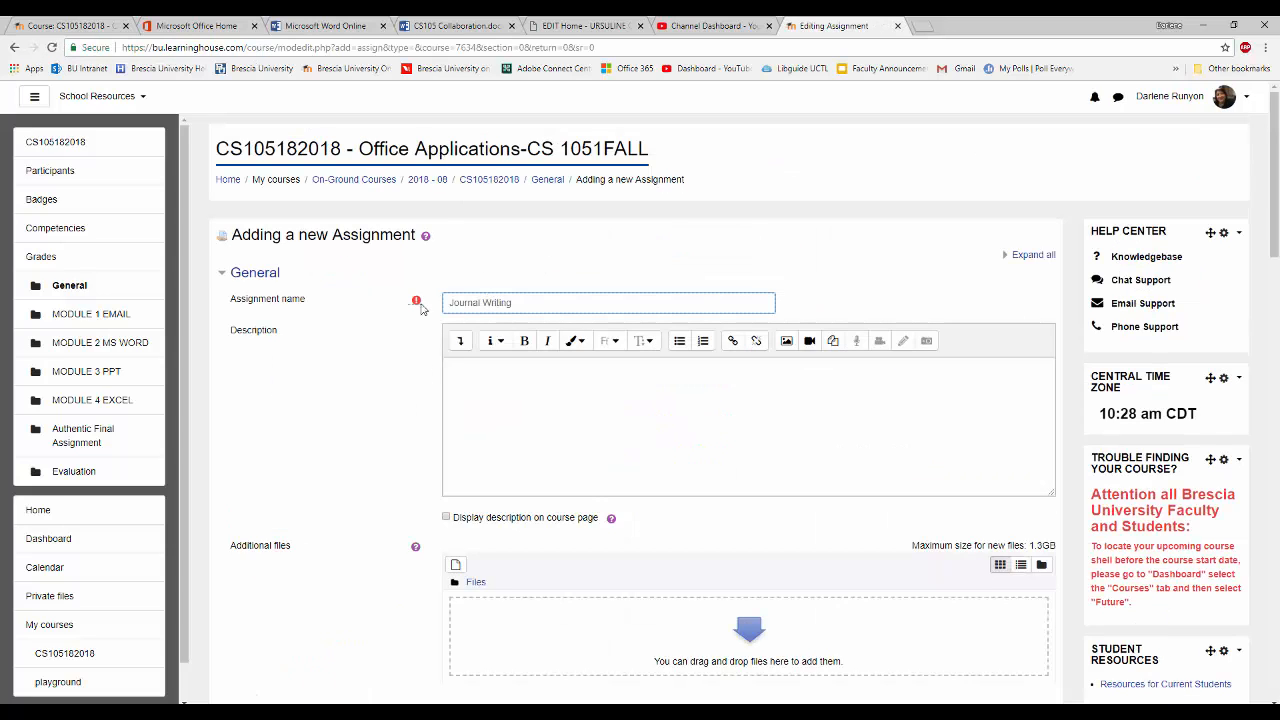
# Step: Enable displaying the Journal Writing assignment's description on the course page, leaving the description empty
pyautogui.click(470, 373)
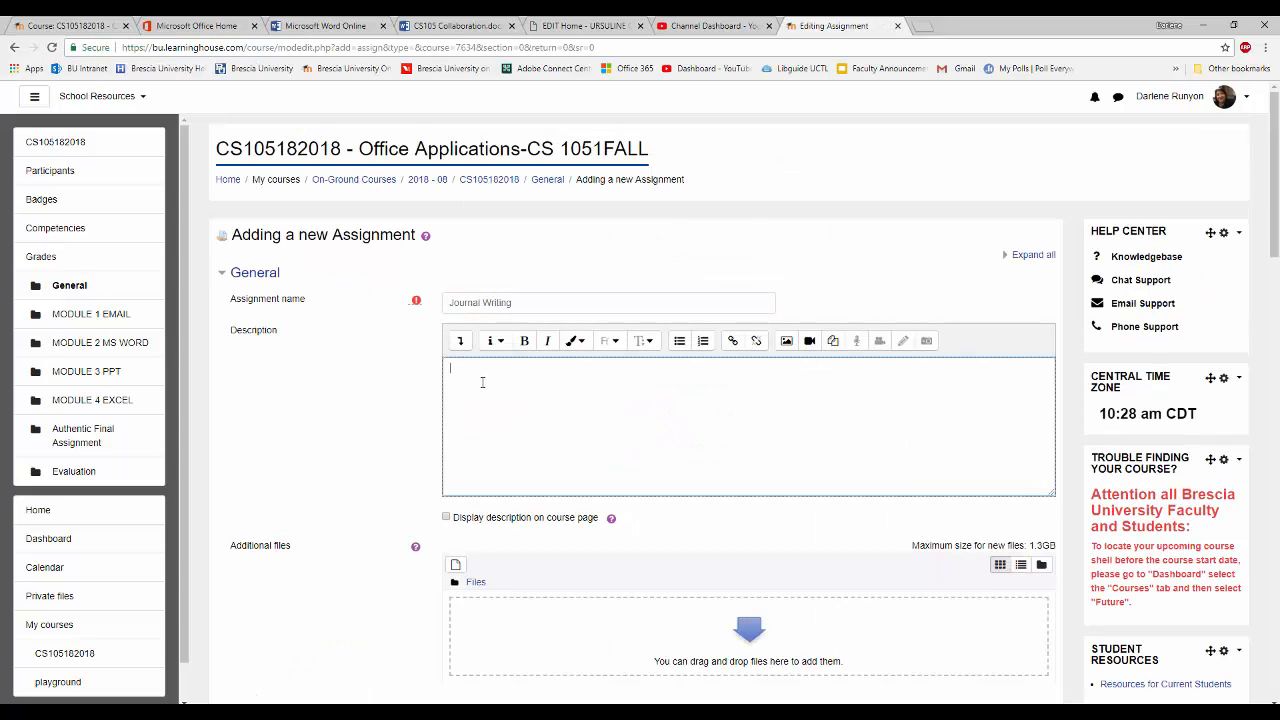
pyautogui.scroll(-2, 545, 420)
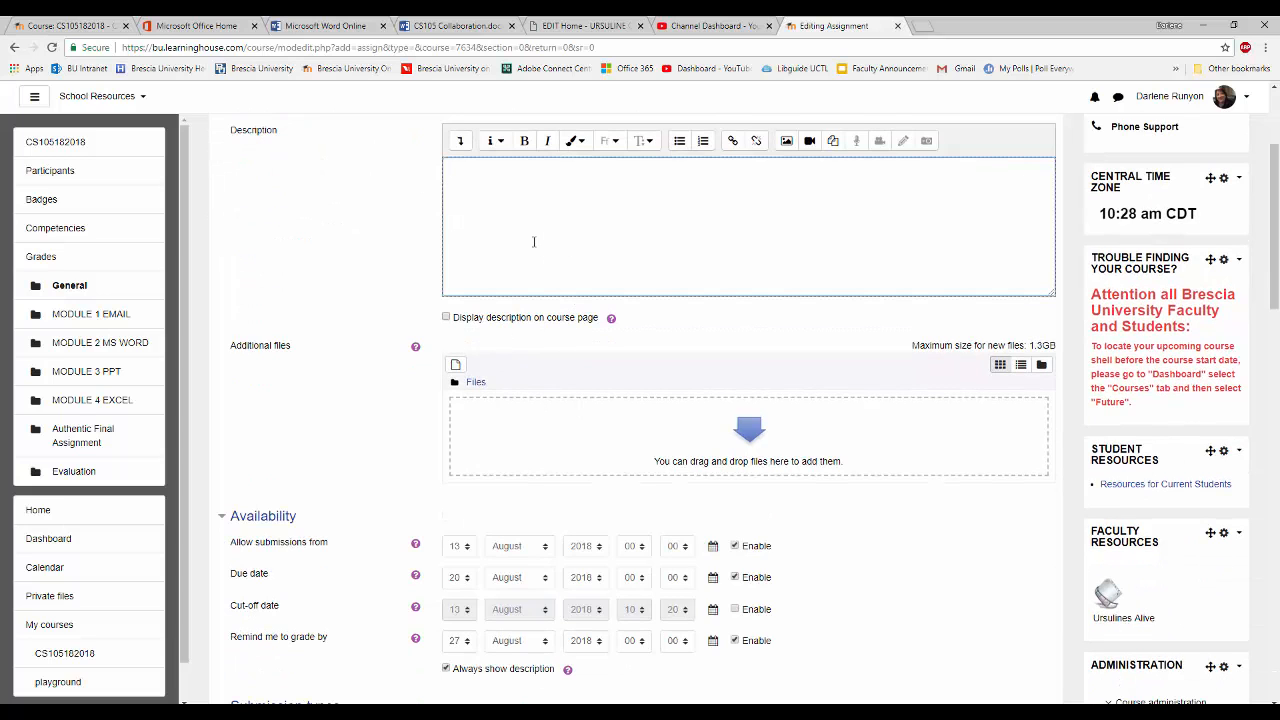
pyautogui.scroll(1, 509, 254)
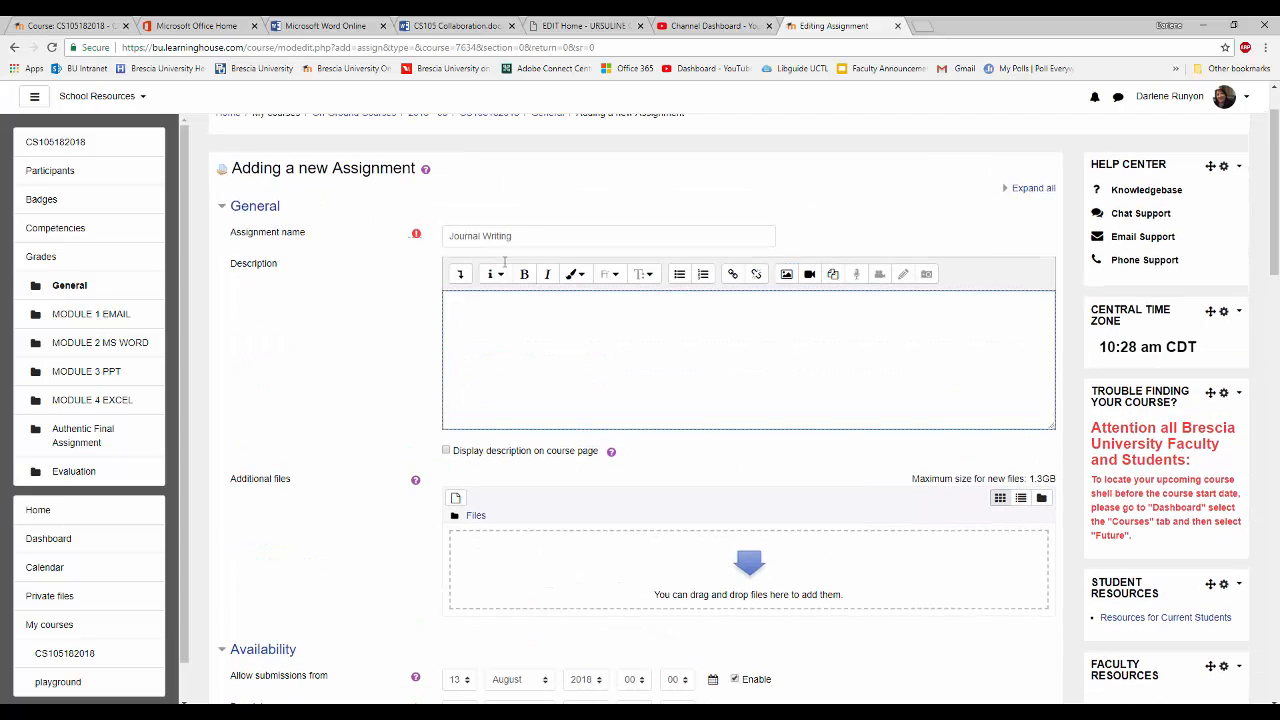
pyautogui.click(446, 451)
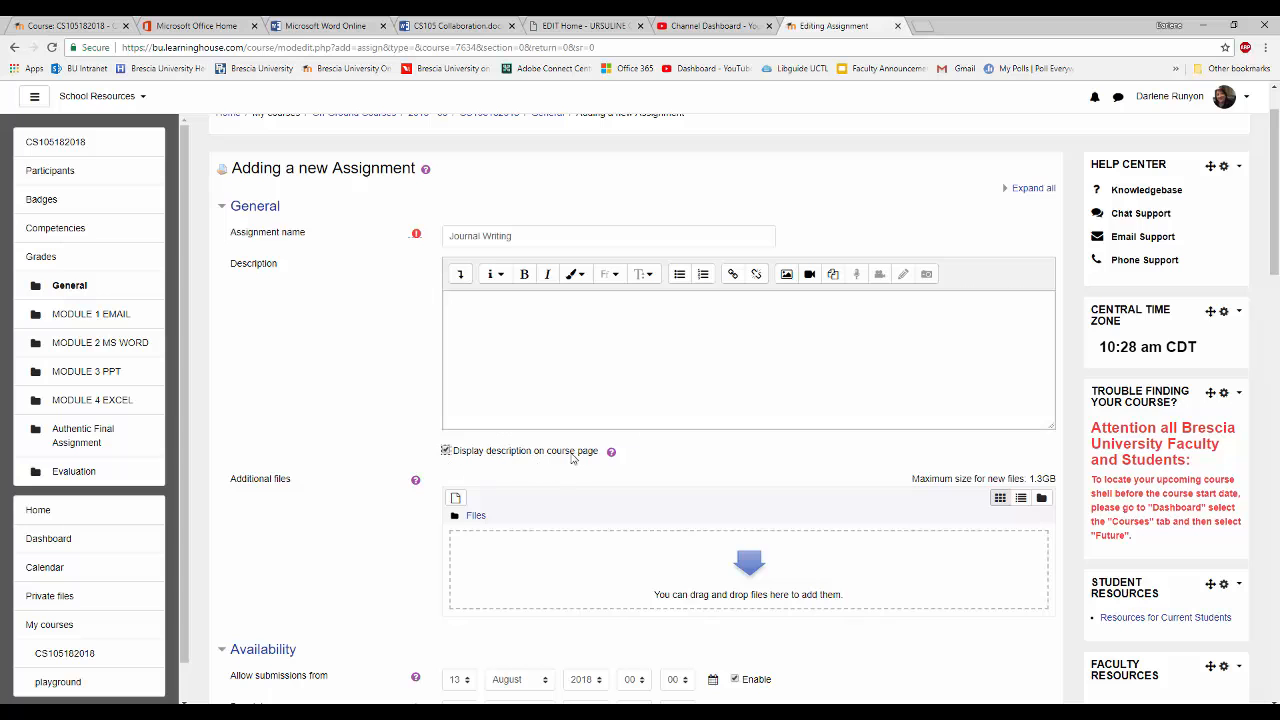
# Step: Look at how an additional file can be attached from the computer, and close the file picker without uploading anything
pyautogui.scroll(-1, 570, 460)
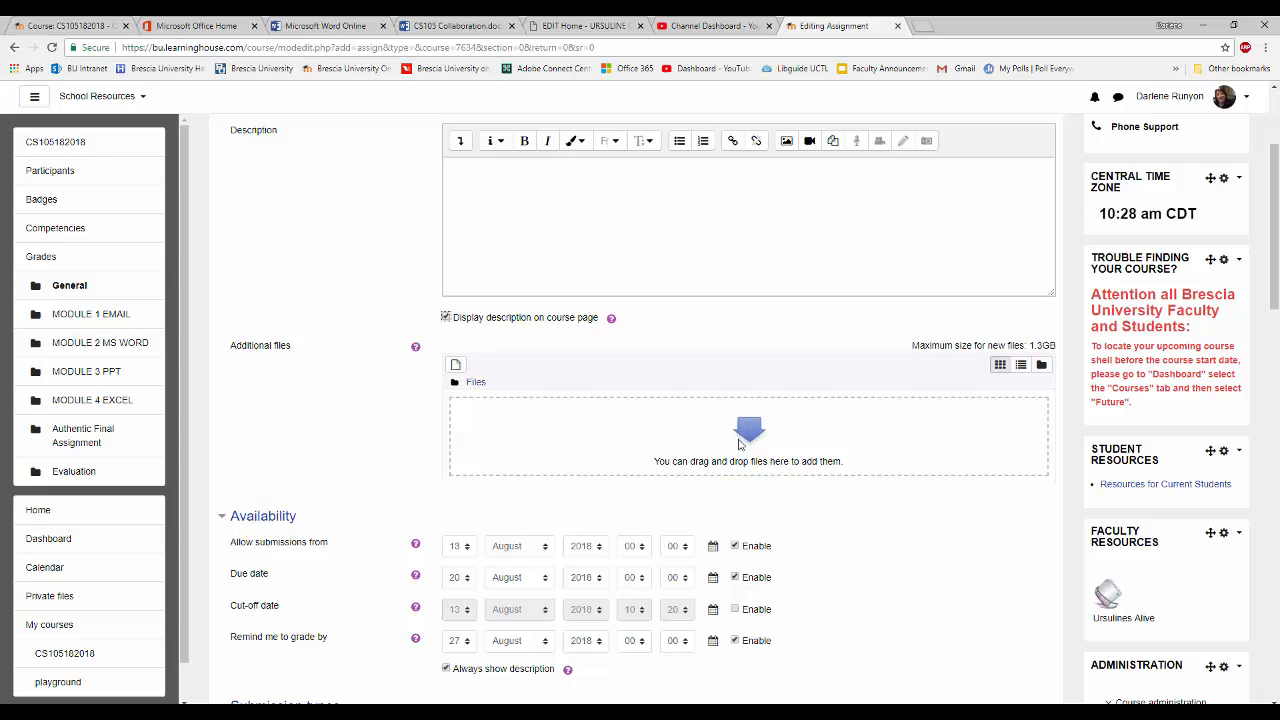
pyautogui.click(455, 365)
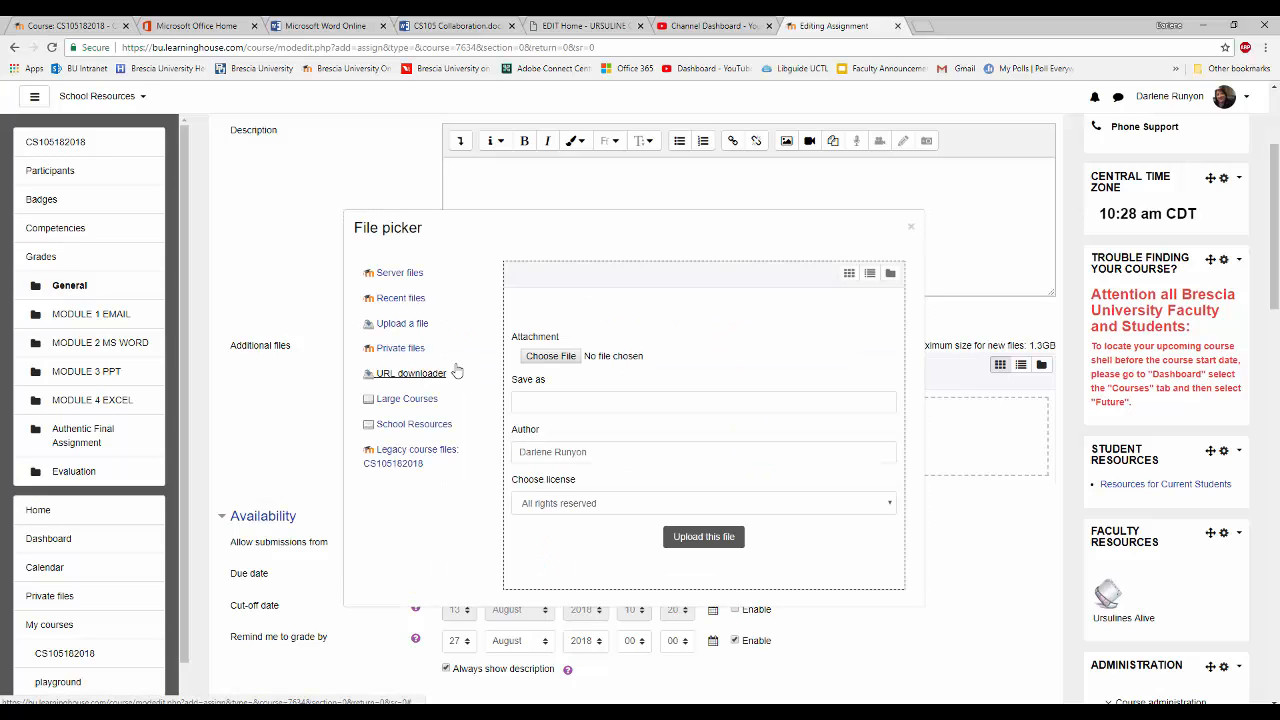
pyautogui.click(557, 358)
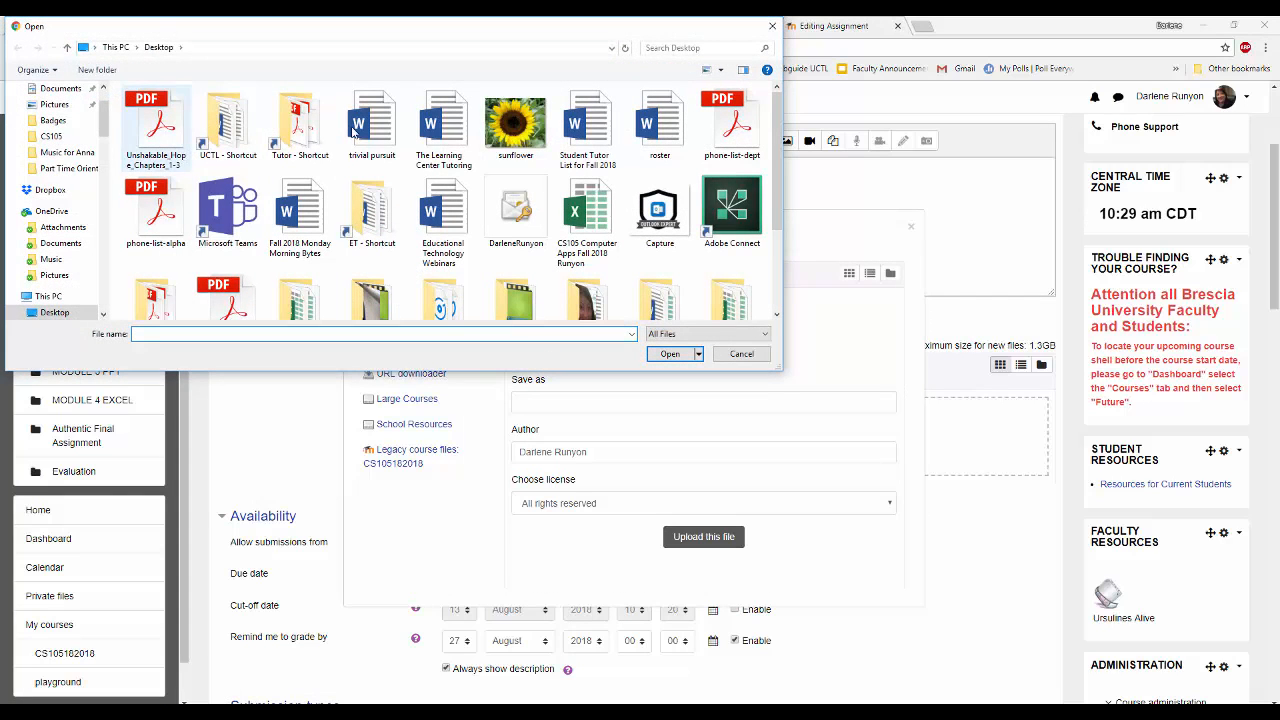
pyautogui.click(748, 354)
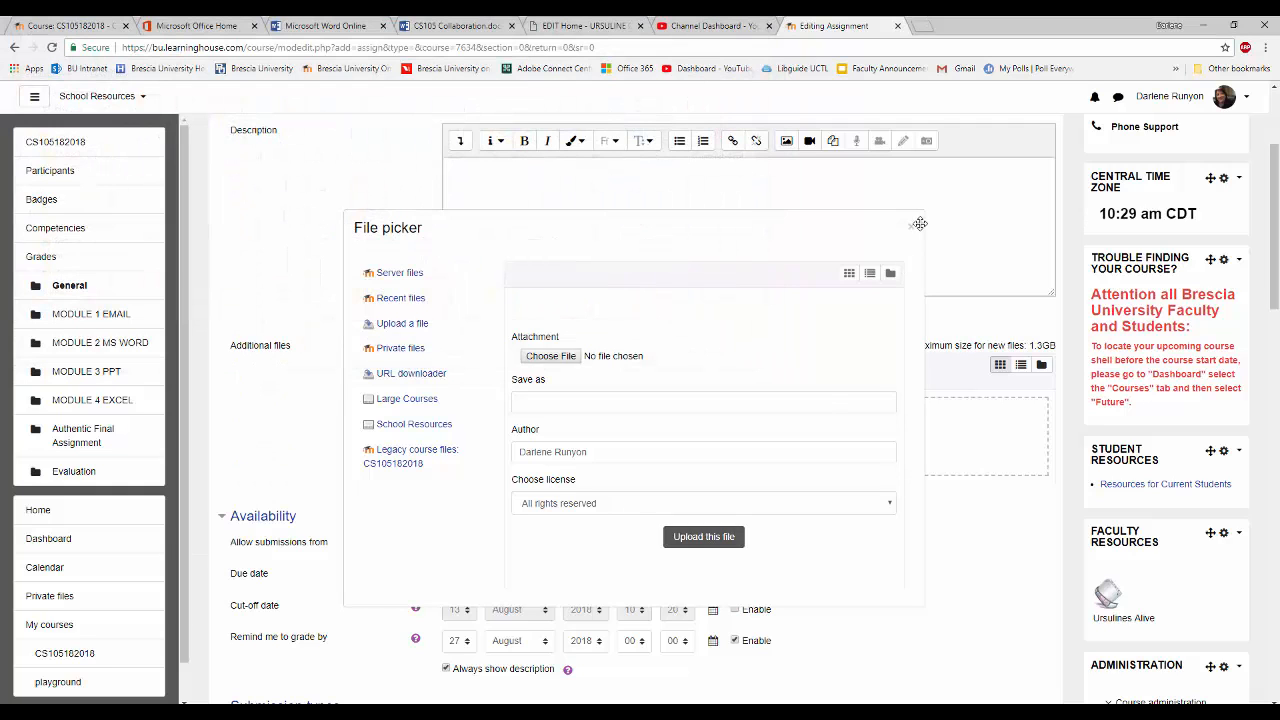
pyautogui.click(911, 229)
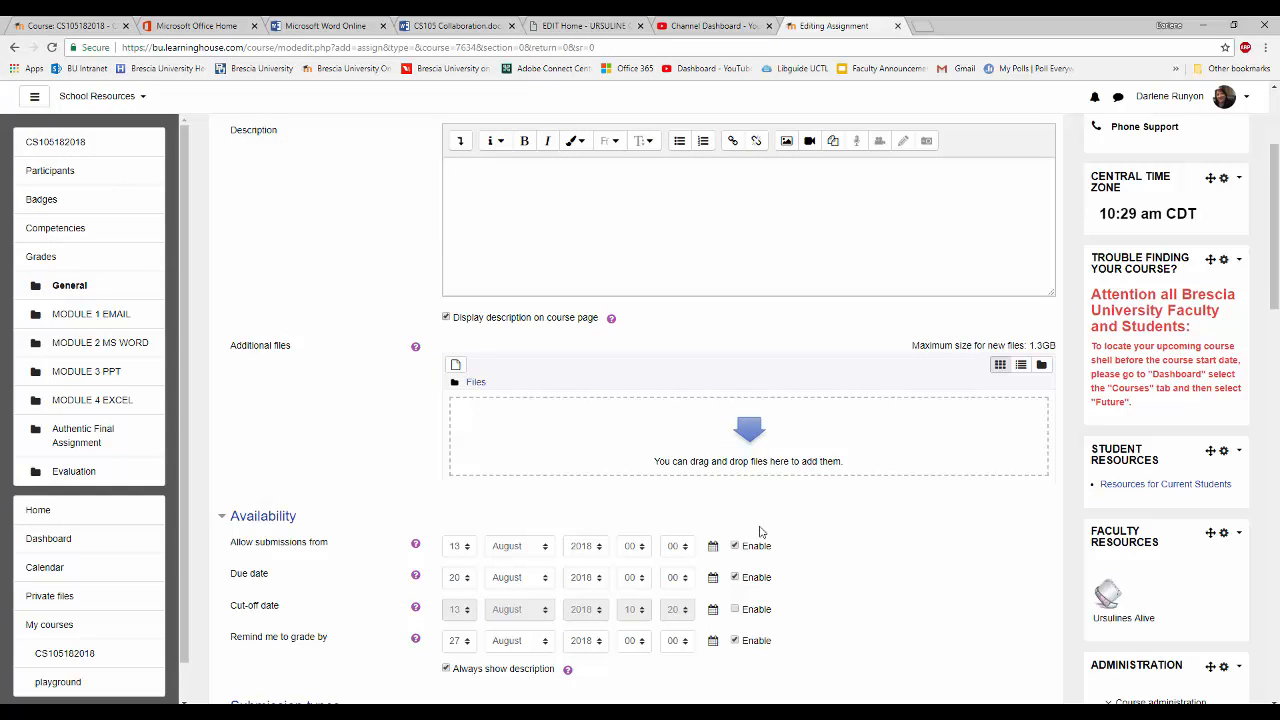
# Step: Review the assignment's availability dates, submission types and the choices for maximum submission size
pyautogui.scroll(-2, 758, 534)
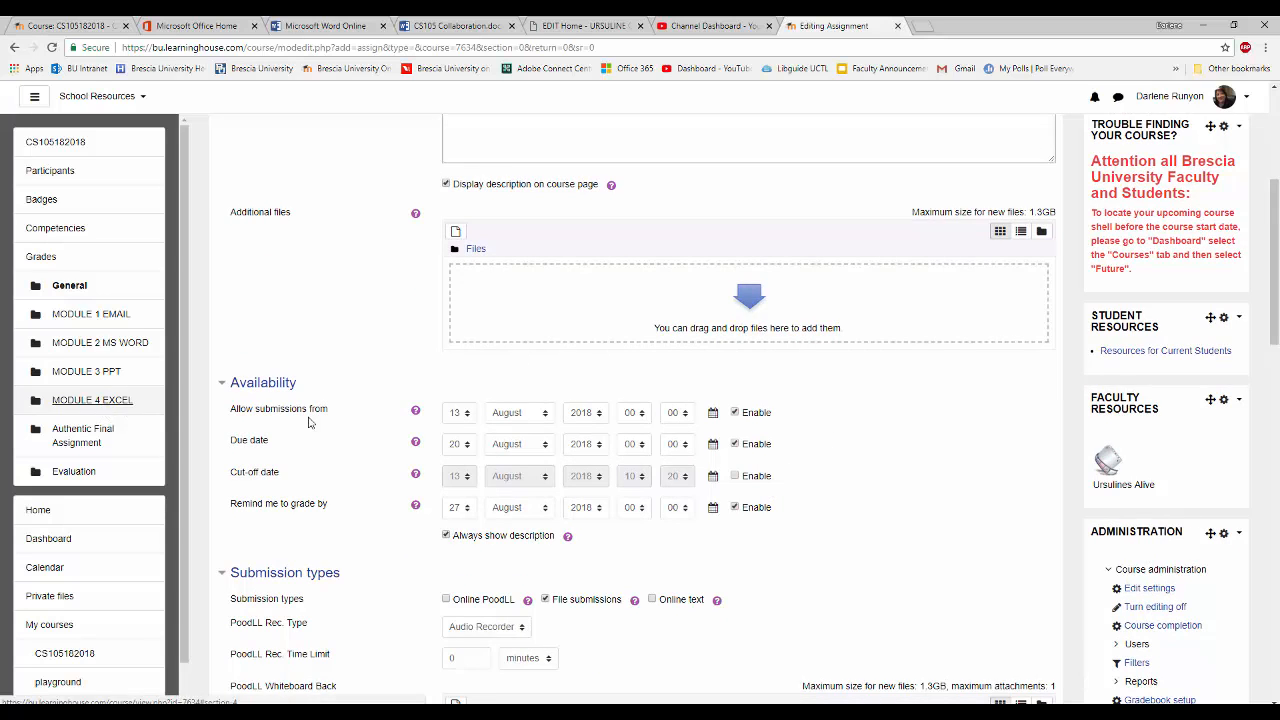
pyautogui.scroll(-3, 243, 324)
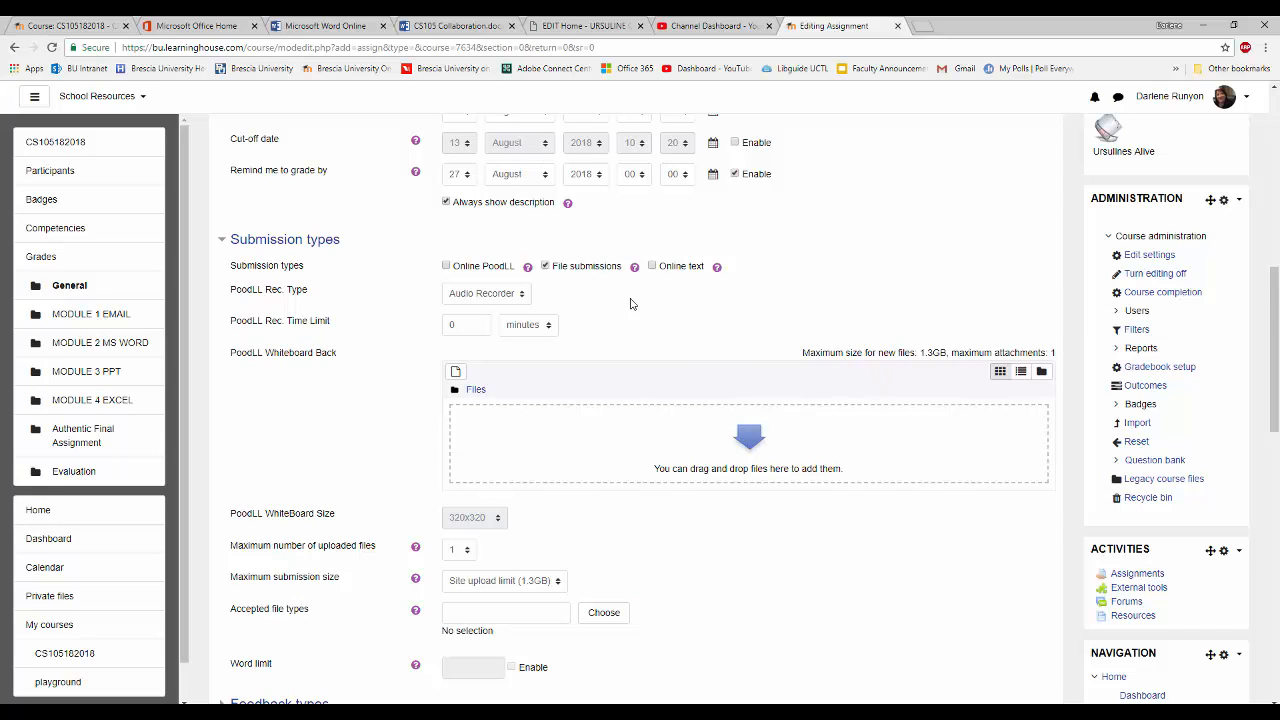
pyautogui.scroll(-2, 237, 400)
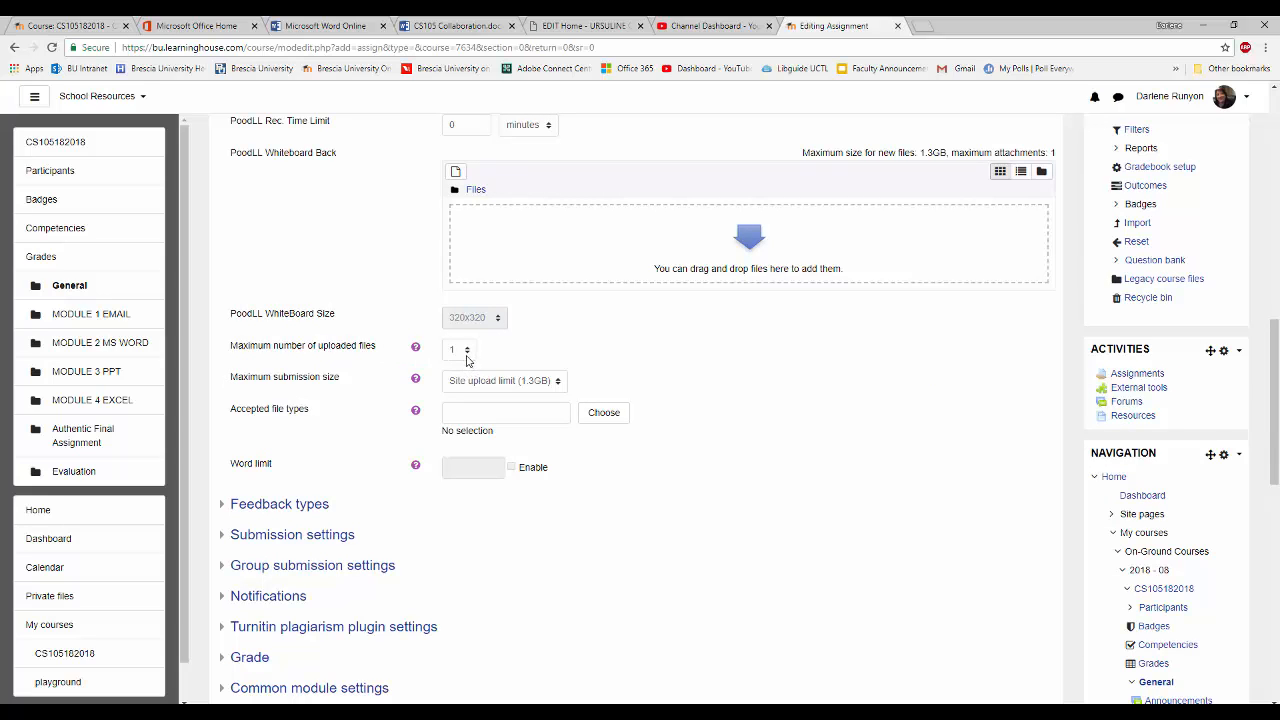
pyautogui.click(563, 386)
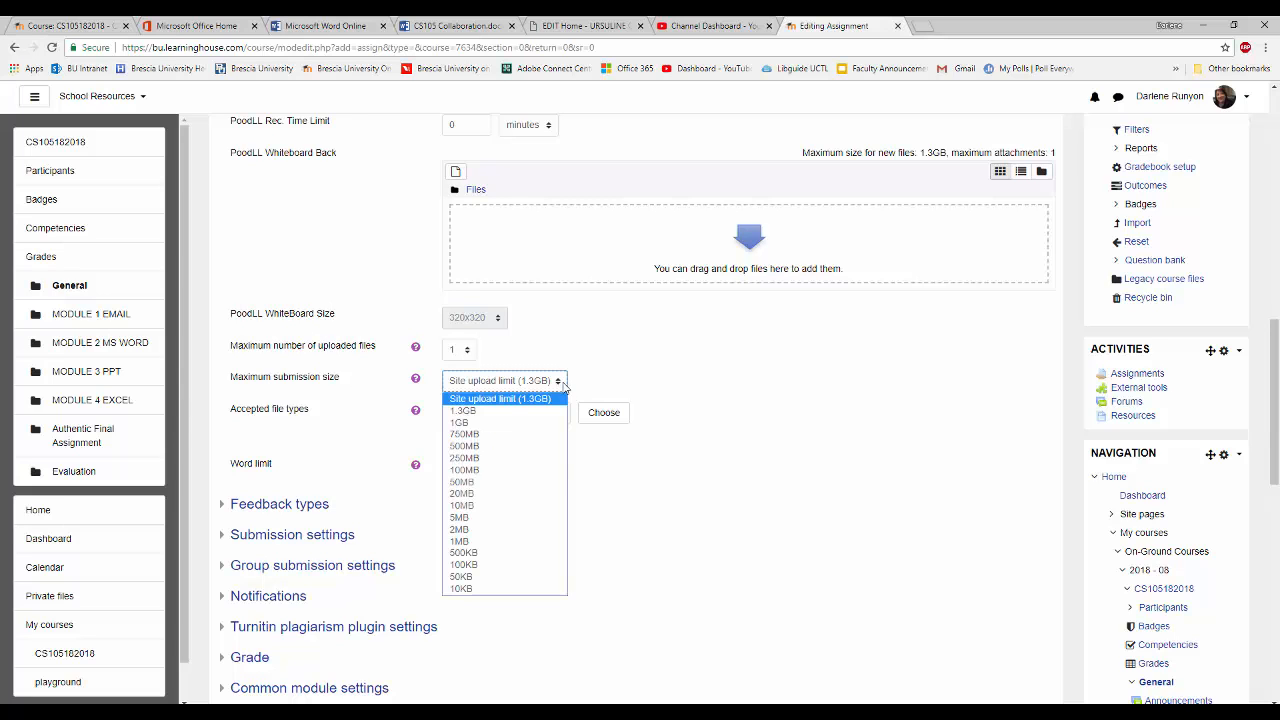
pyautogui.scroll(-1, 420, 420)
# Step: In the submission settings, set the requirement that students click the submit button to Yes
pyautogui.click(292, 401)
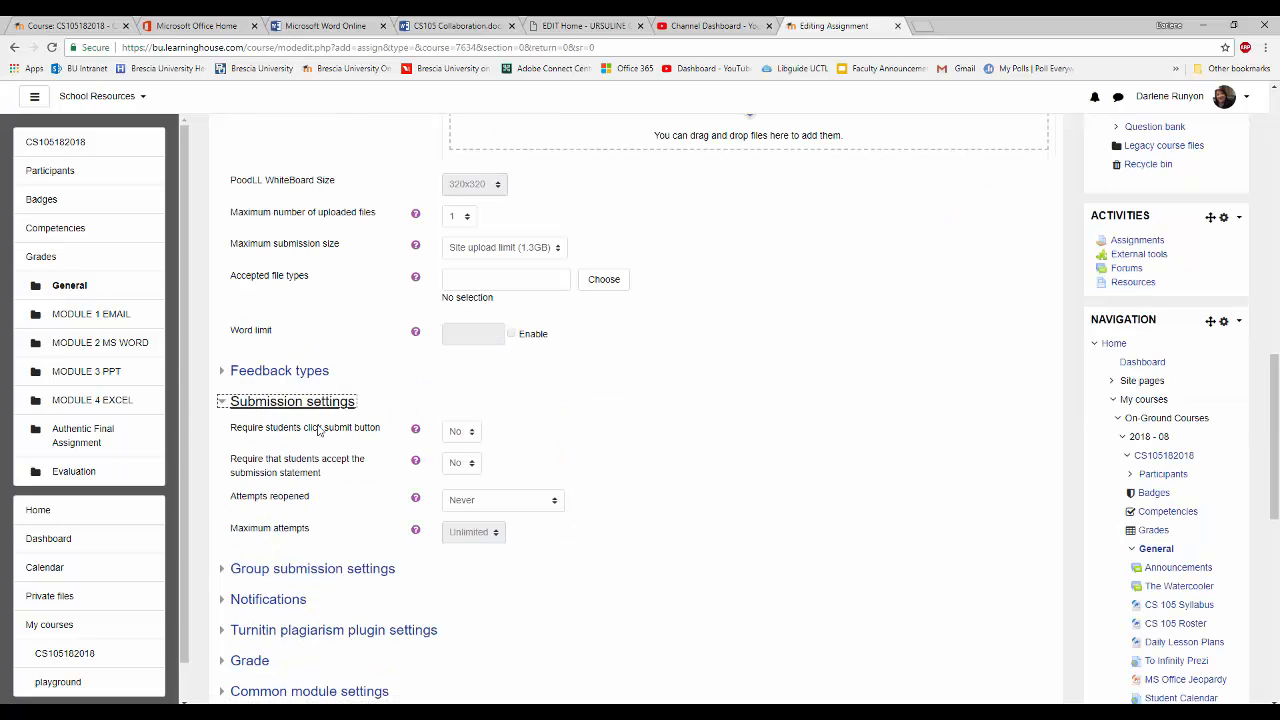
pyautogui.click(474, 436)
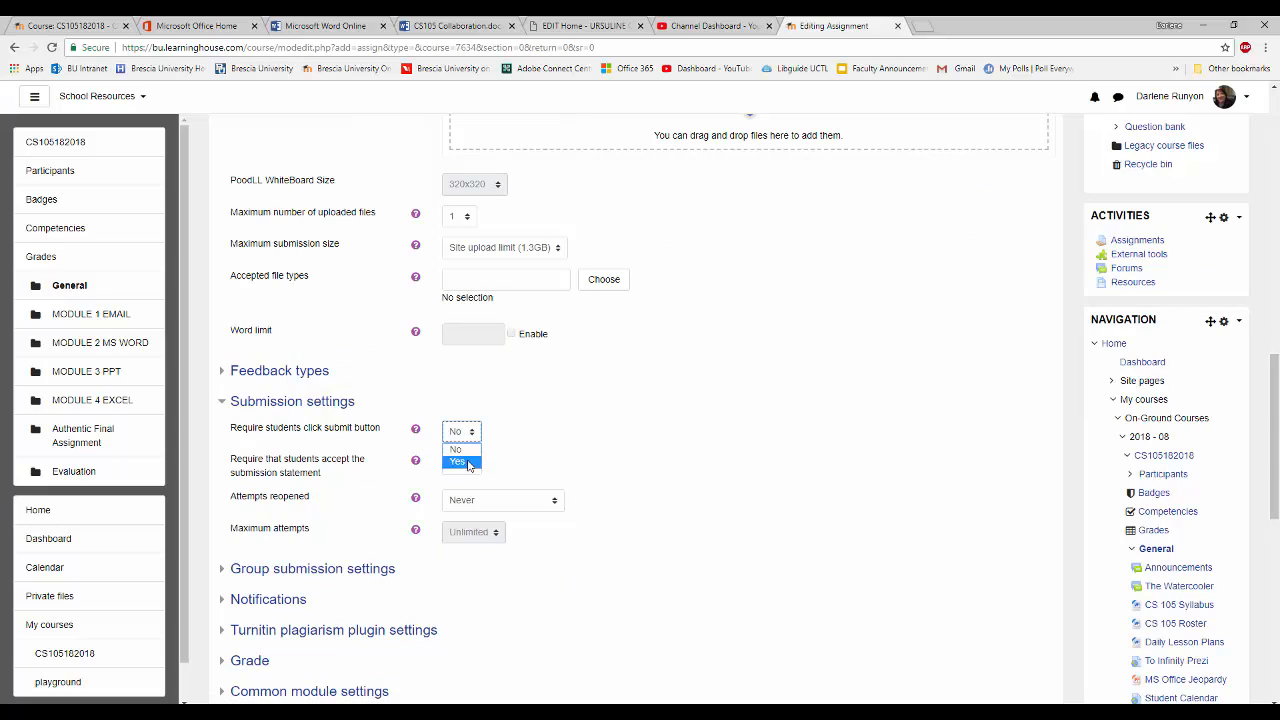
pyautogui.click(467, 458)
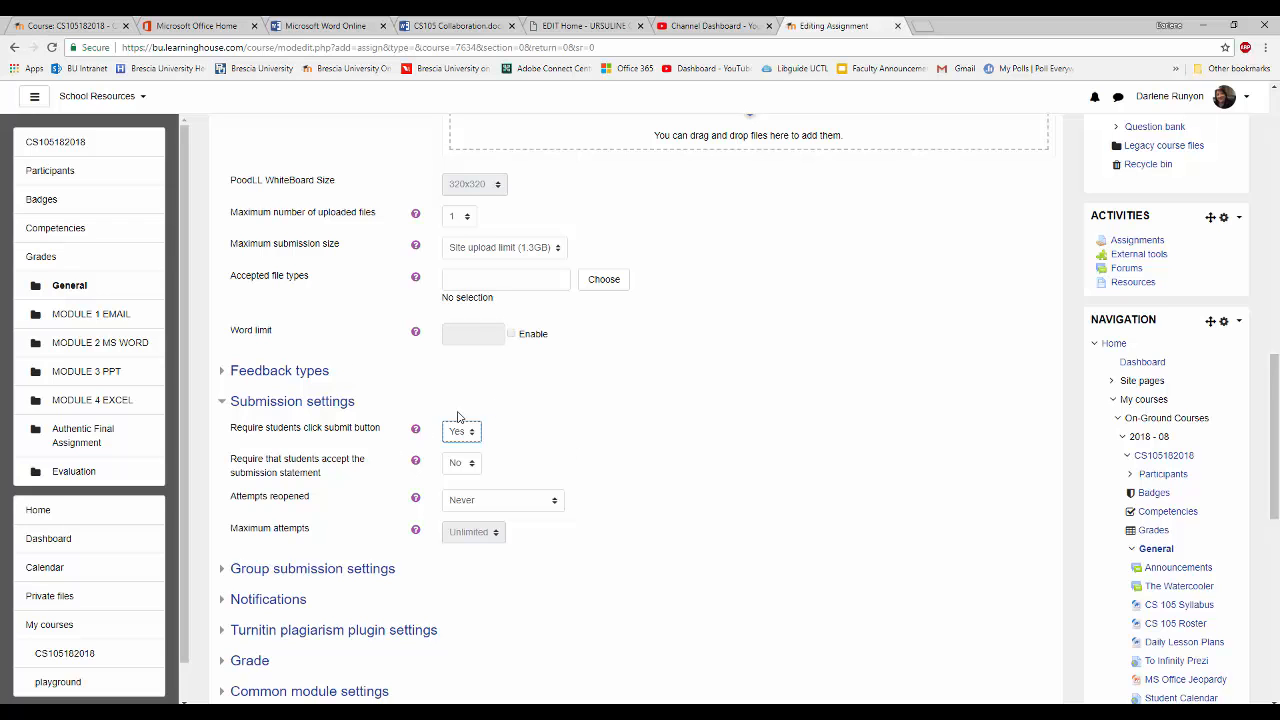
# Step: Expand and review the assignment's notification settings for graders and students
pyautogui.scroll(-2, 396, 460)
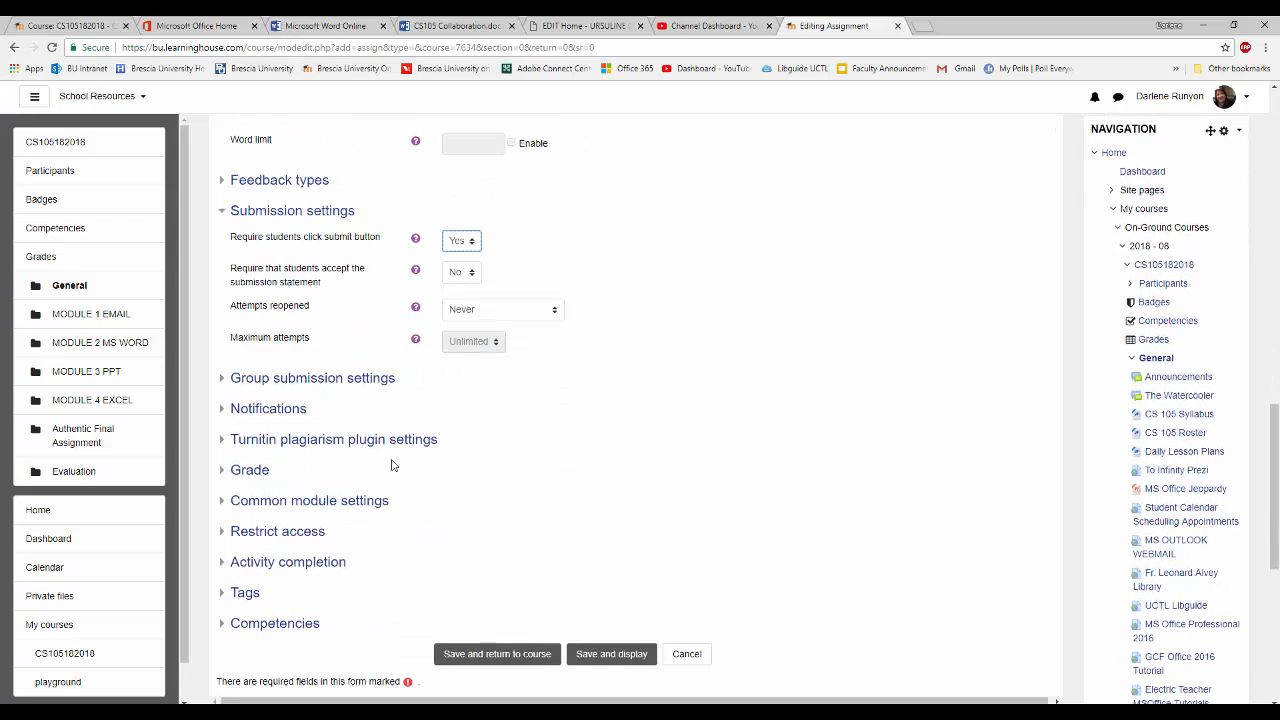
pyautogui.click(270, 402)
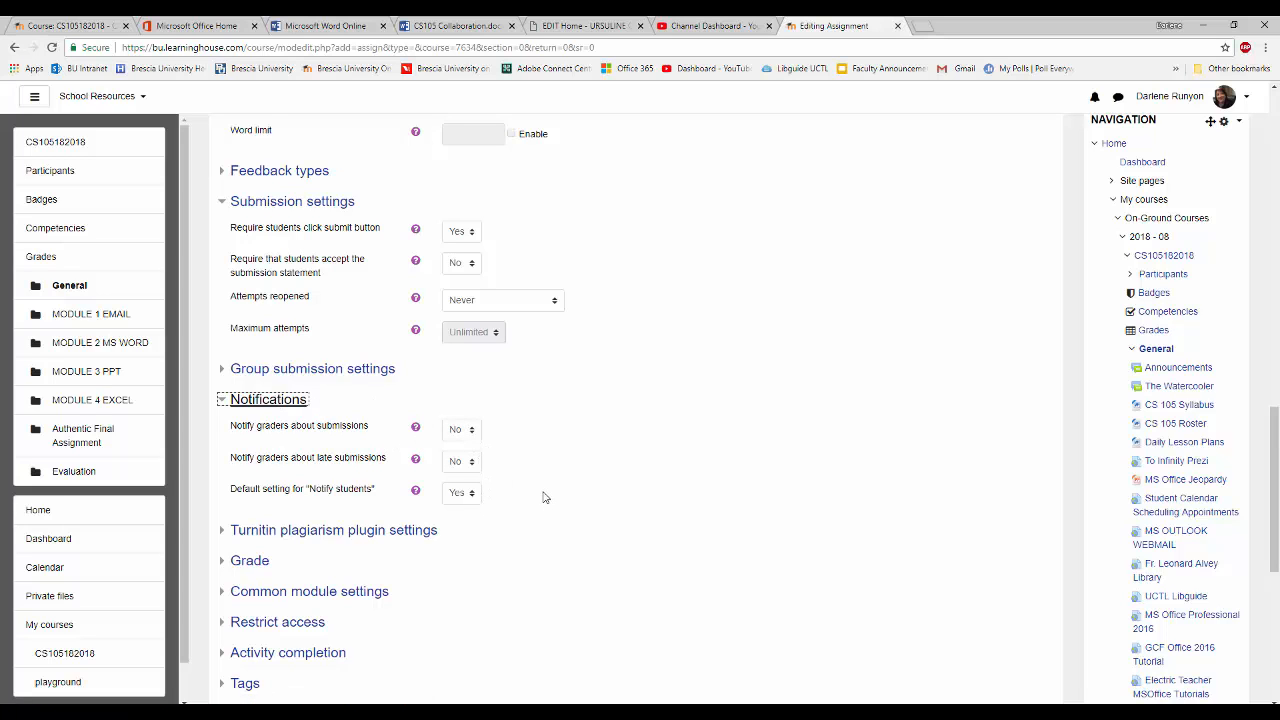
pyautogui.scroll(-1, 544, 497)
# Step: Set the Turnitin checks against stored student papers, the internet, and journals, periodicals and publications to Yes
pyautogui.click(294, 400)
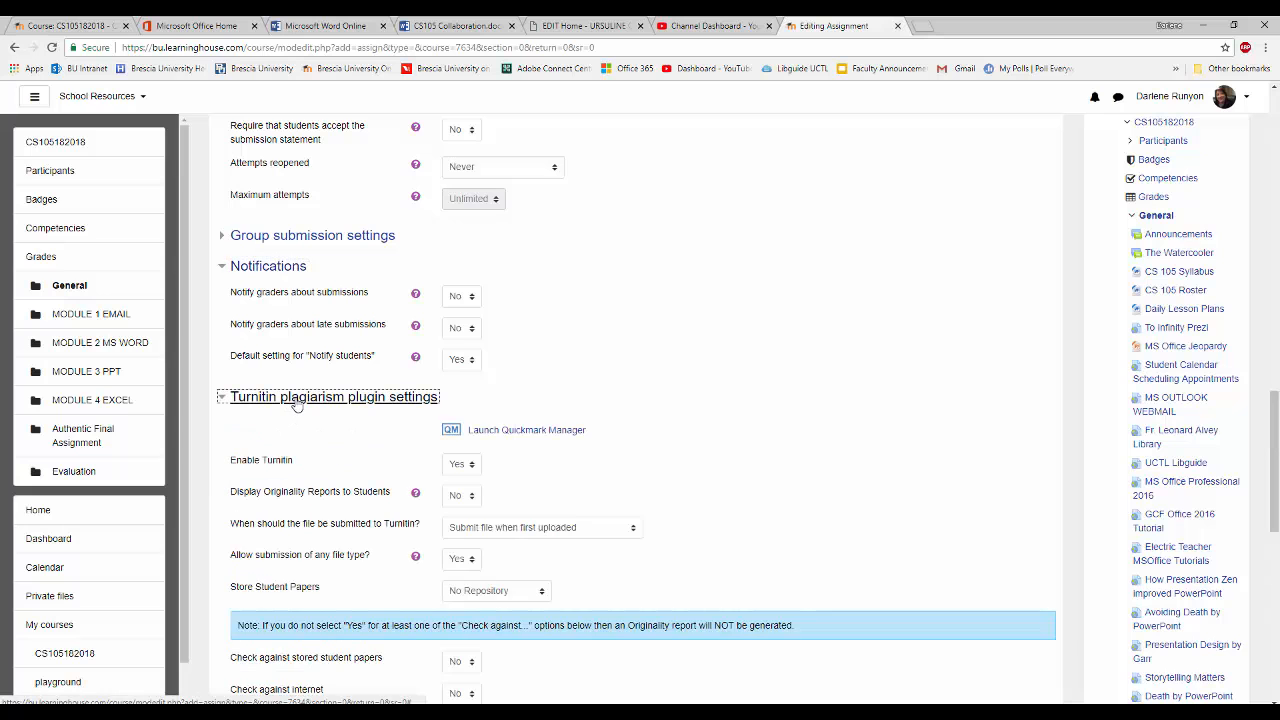
pyautogui.scroll(-2, 540, 375)
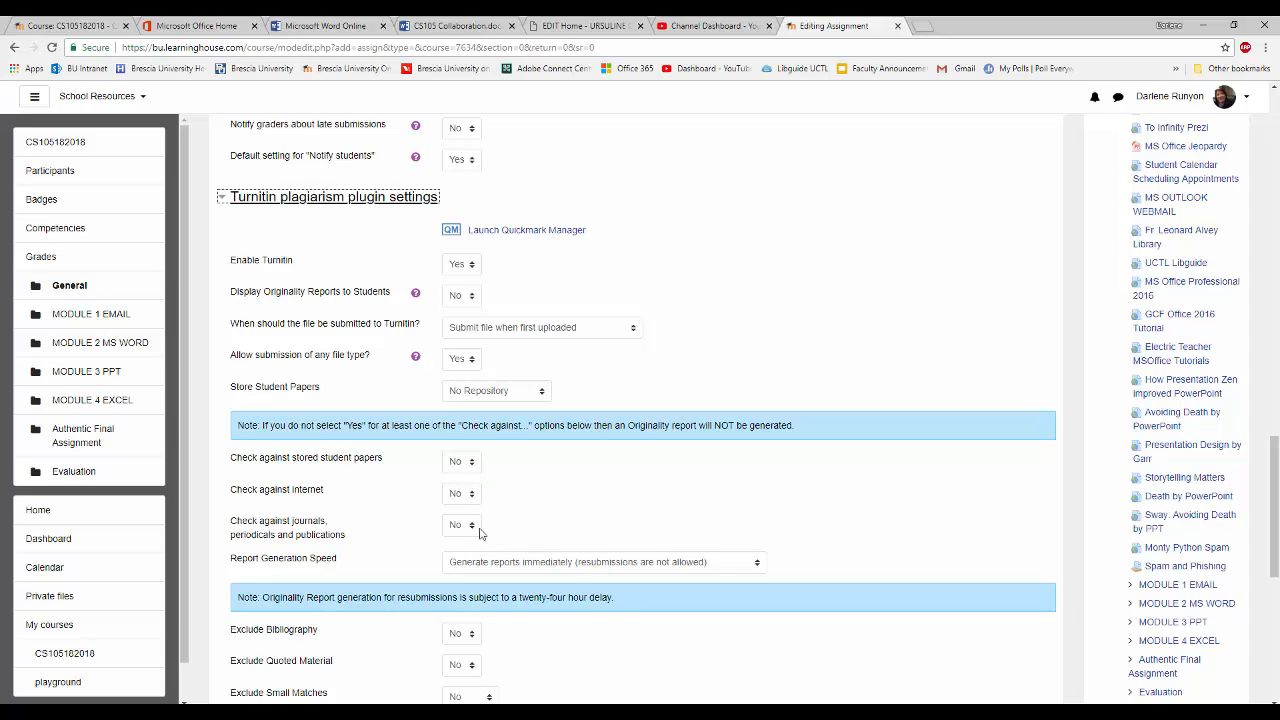
pyautogui.click(466, 464)
pyautogui.click(466, 490)
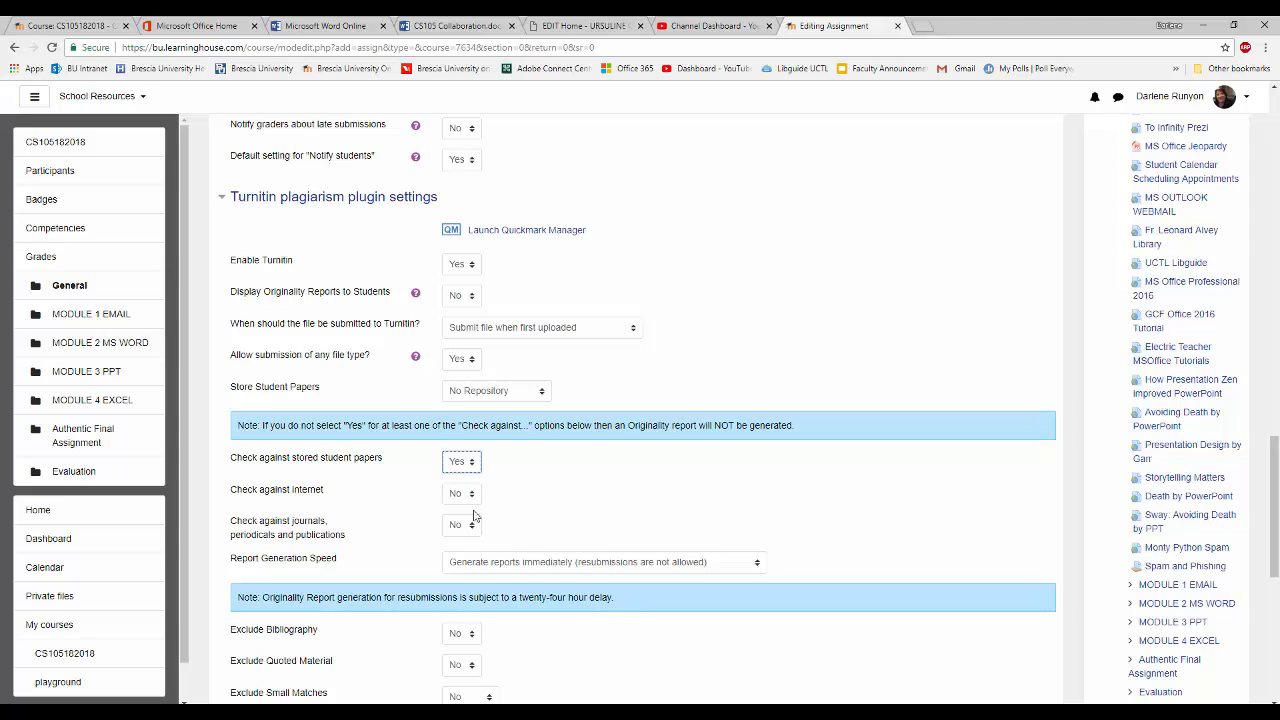
pyautogui.click(475, 495)
pyautogui.click(457, 523)
pyautogui.click(462, 526)
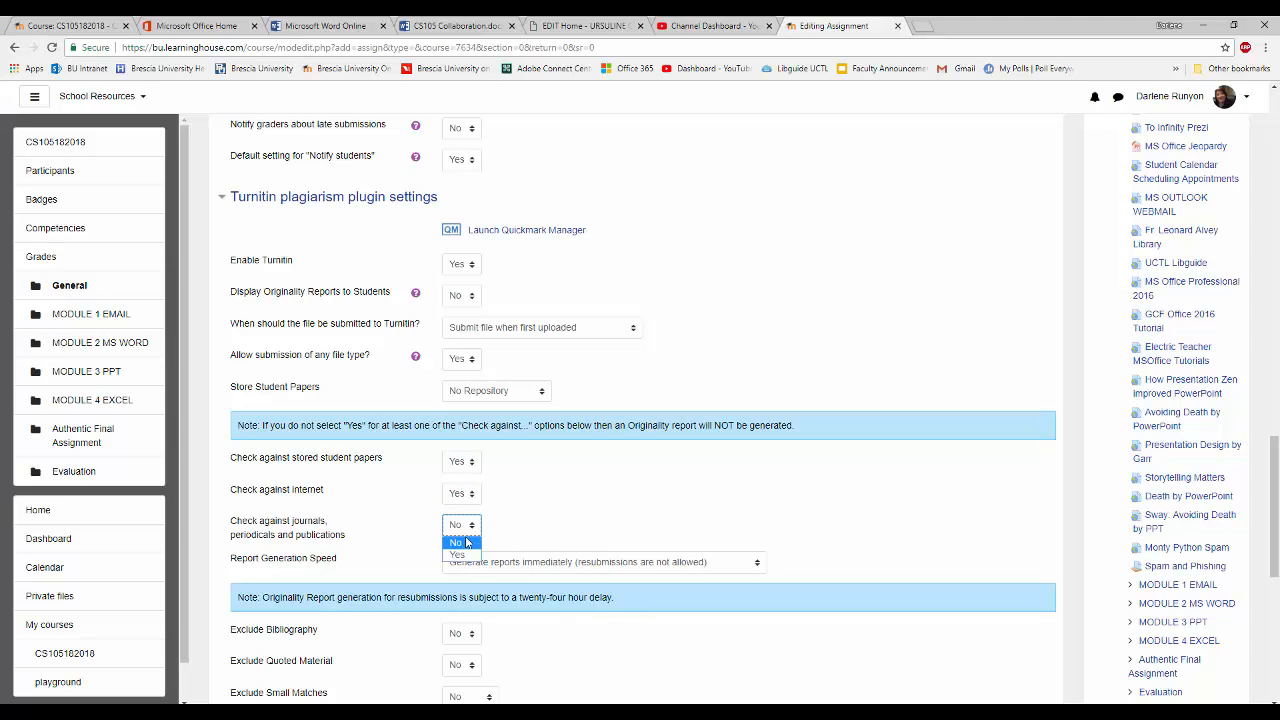
pyautogui.click(458, 556)
# Step: Review the assignment's Grade settings and the available grade categories, keeping the category as Not categorized
pyautogui.scroll(-3, 528, 529)
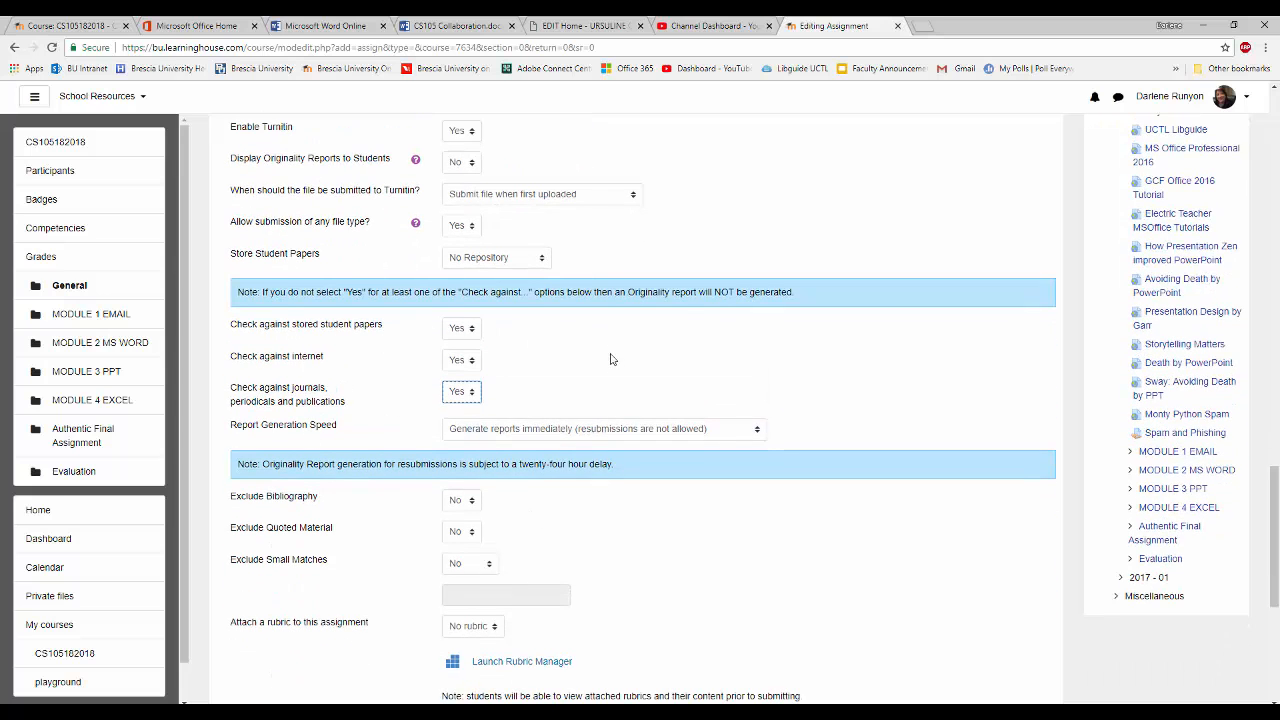
pyautogui.scroll(-5, 612, 359)
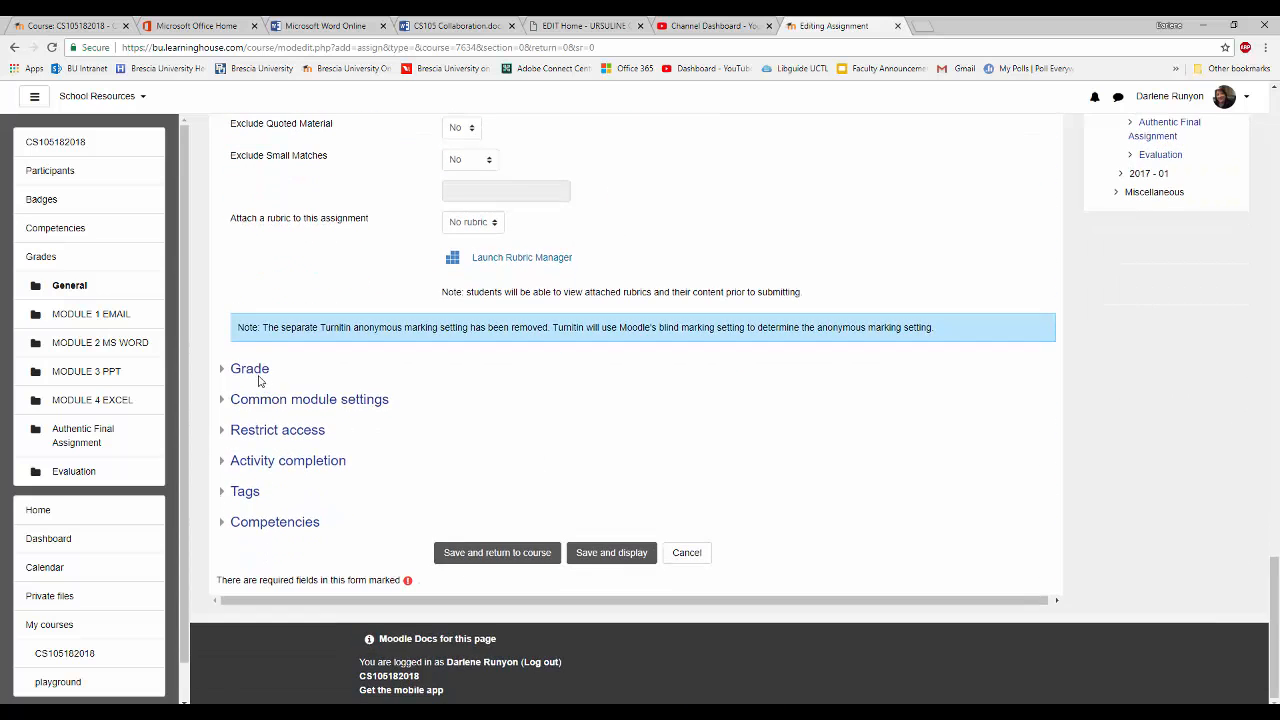
pyautogui.click(252, 370)
pyautogui.scroll(-2, 678, 355)
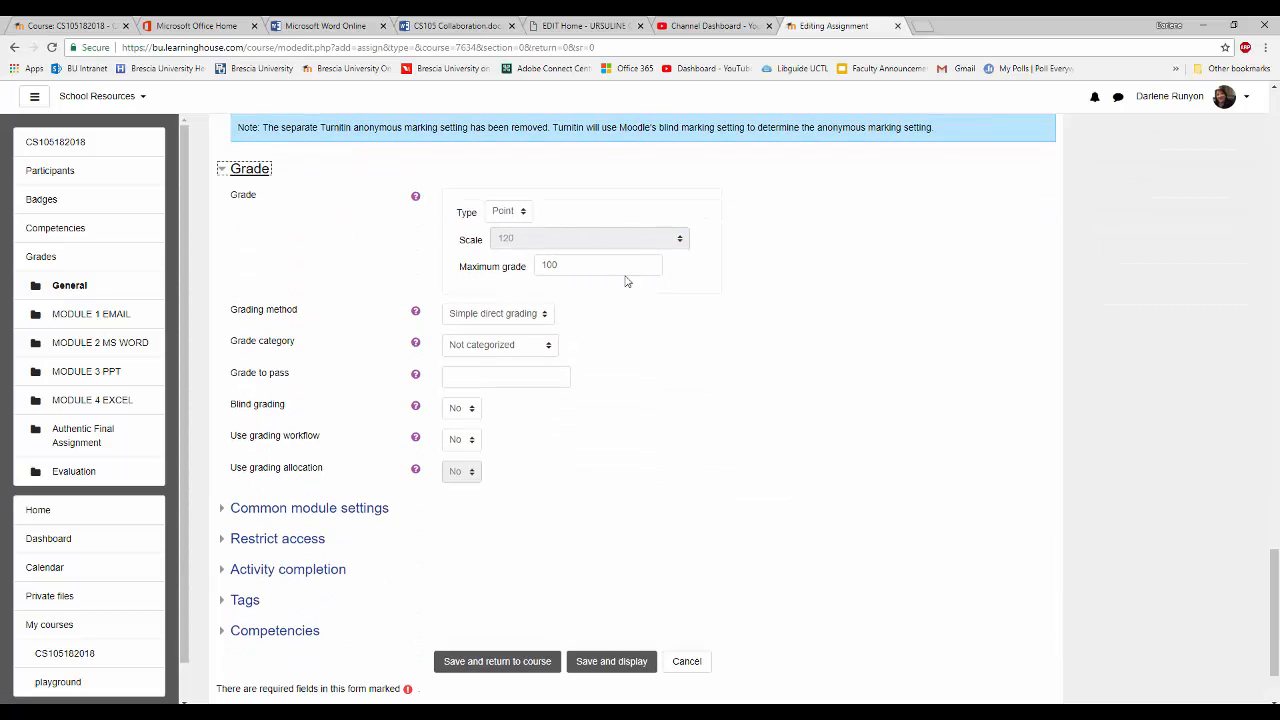
pyautogui.click(548, 348)
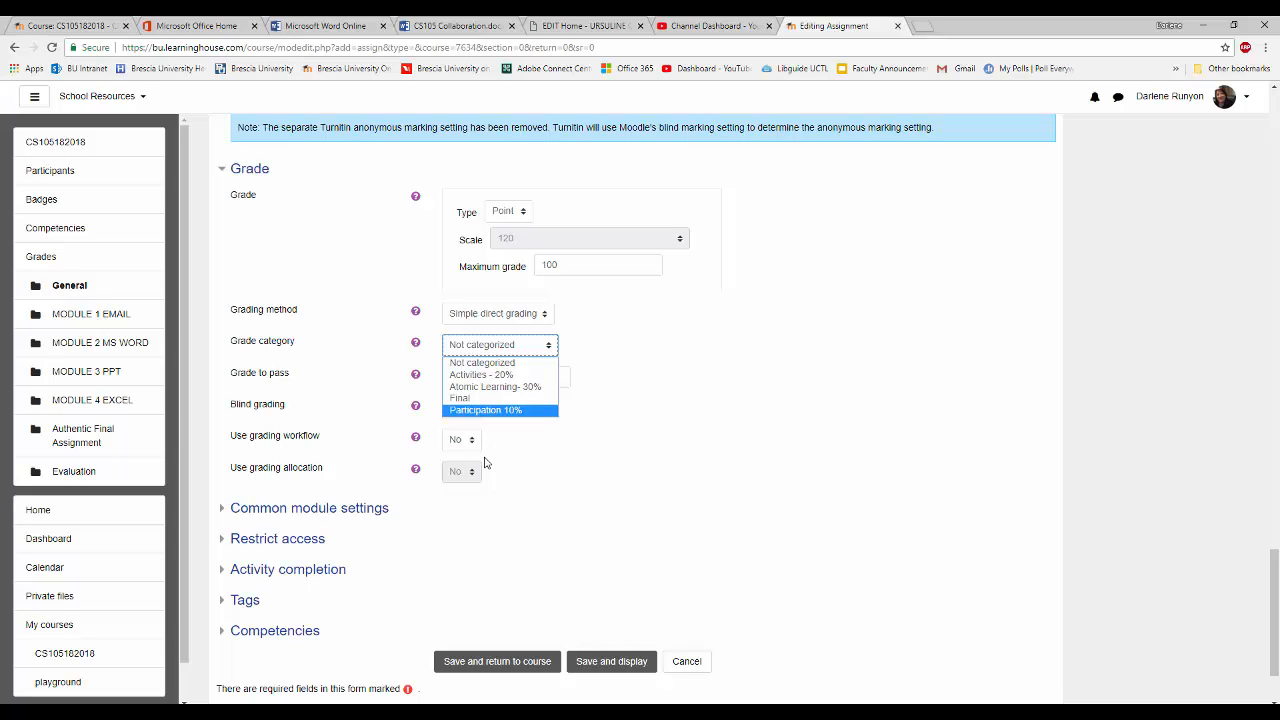
pyautogui.click(547, 470)
# Step: Expand and review the assignment's Restrict access and Activity completion settings
pyautogui.scroll(-2, 449, 566)
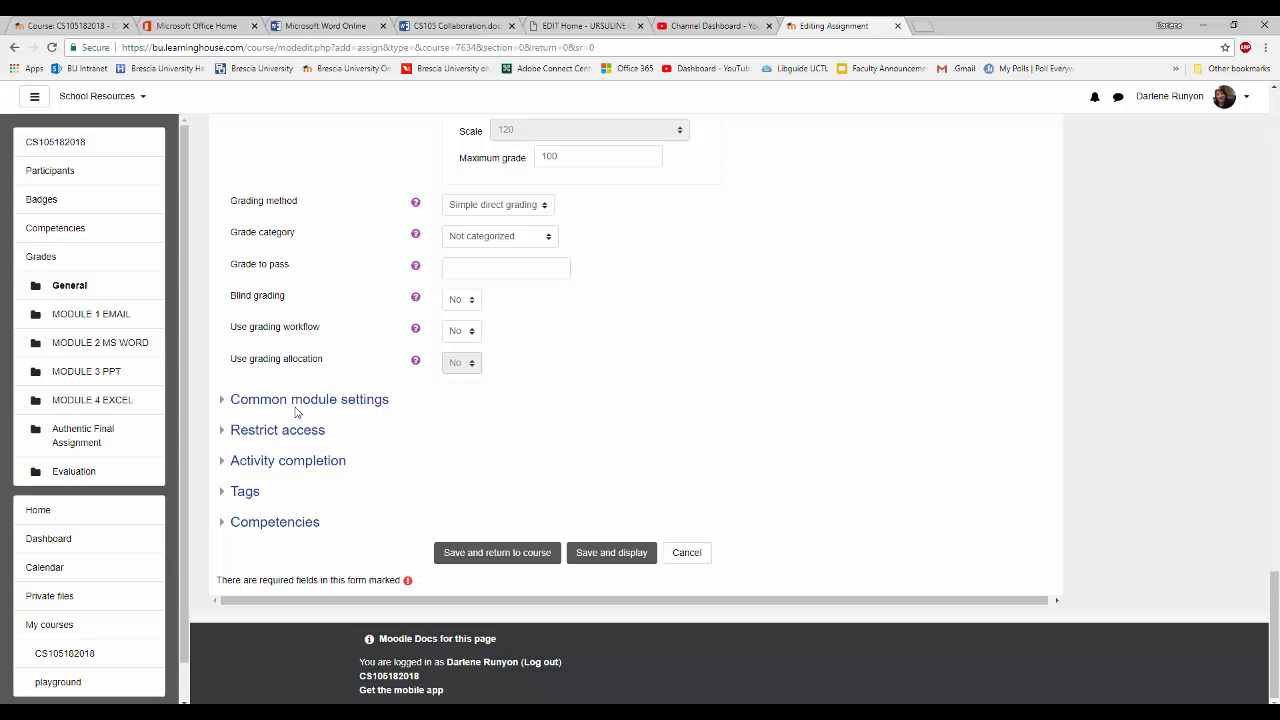
pyautogui.click(285, 432)
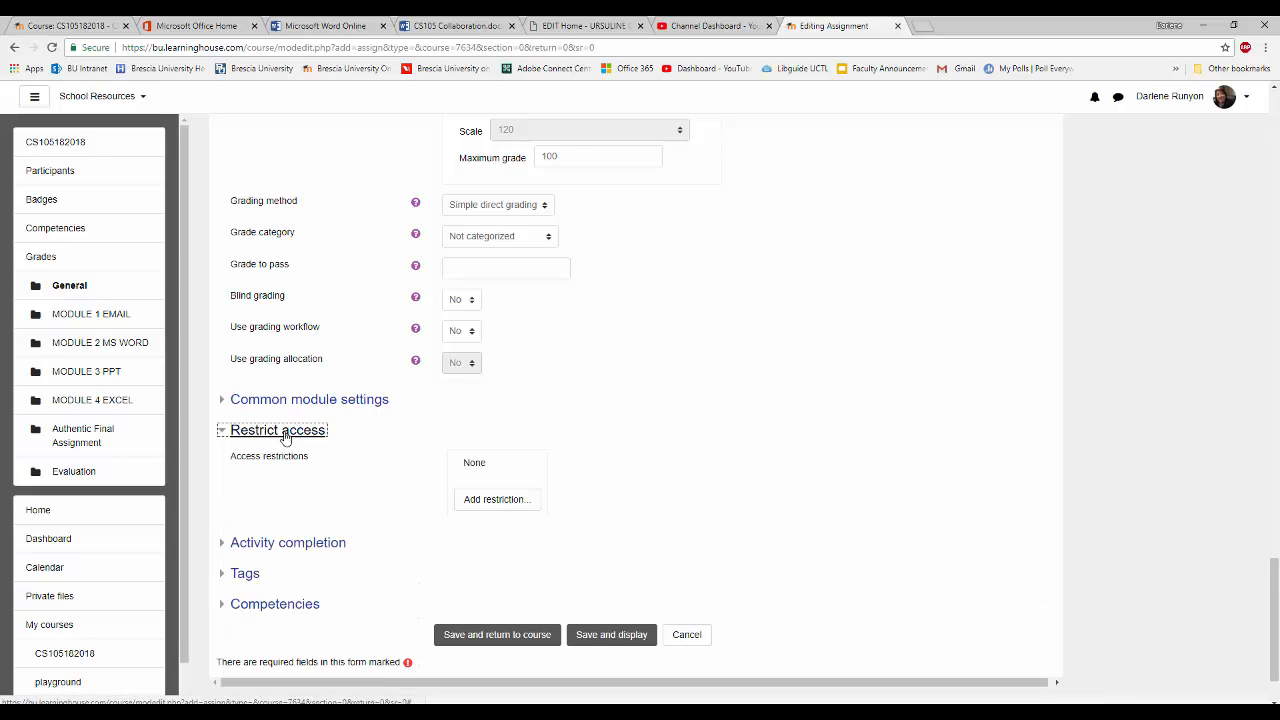
pyautogui.scroll(-1, 290, 465)
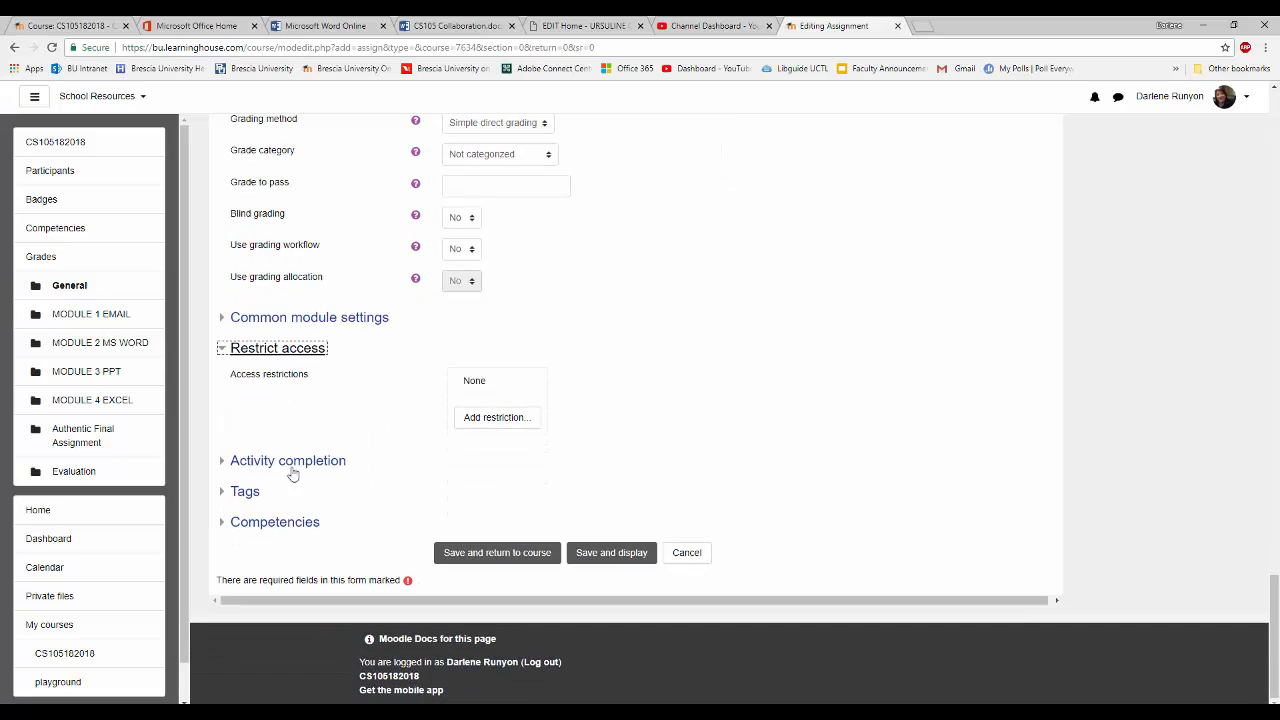
pyautogui.click(291, 466)
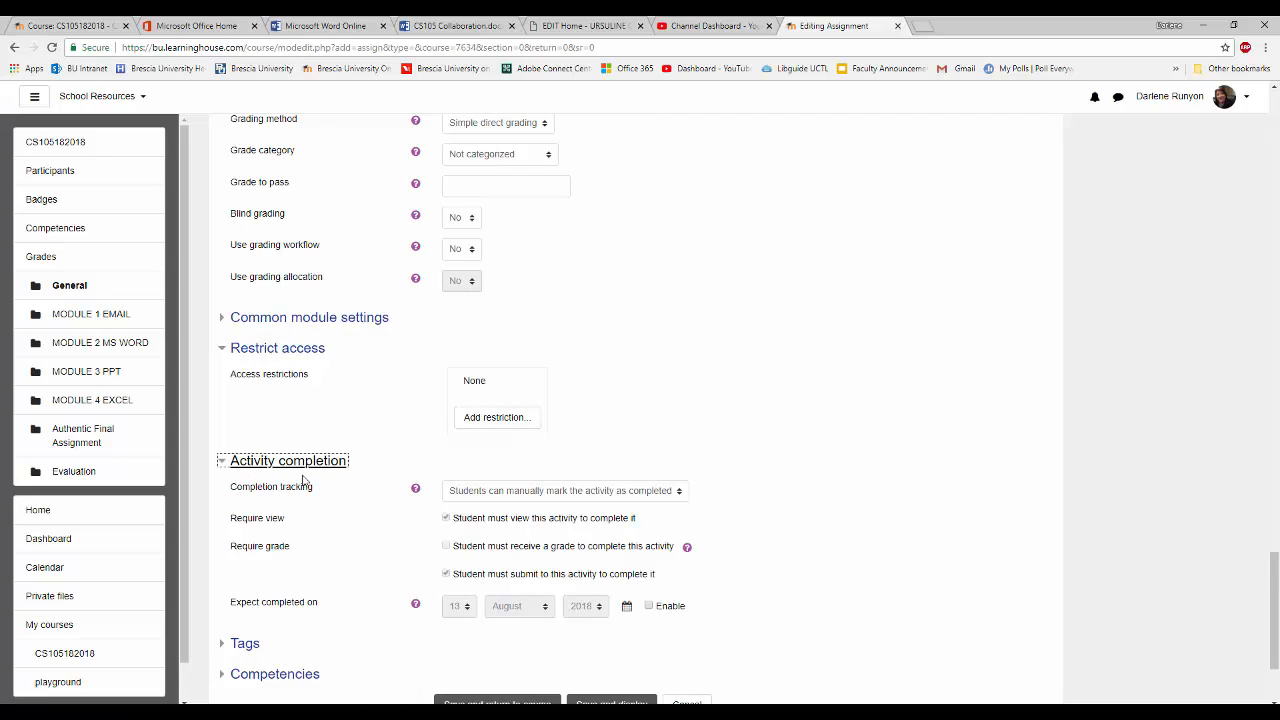
pyautogui.scroll(-1, 378, 436)
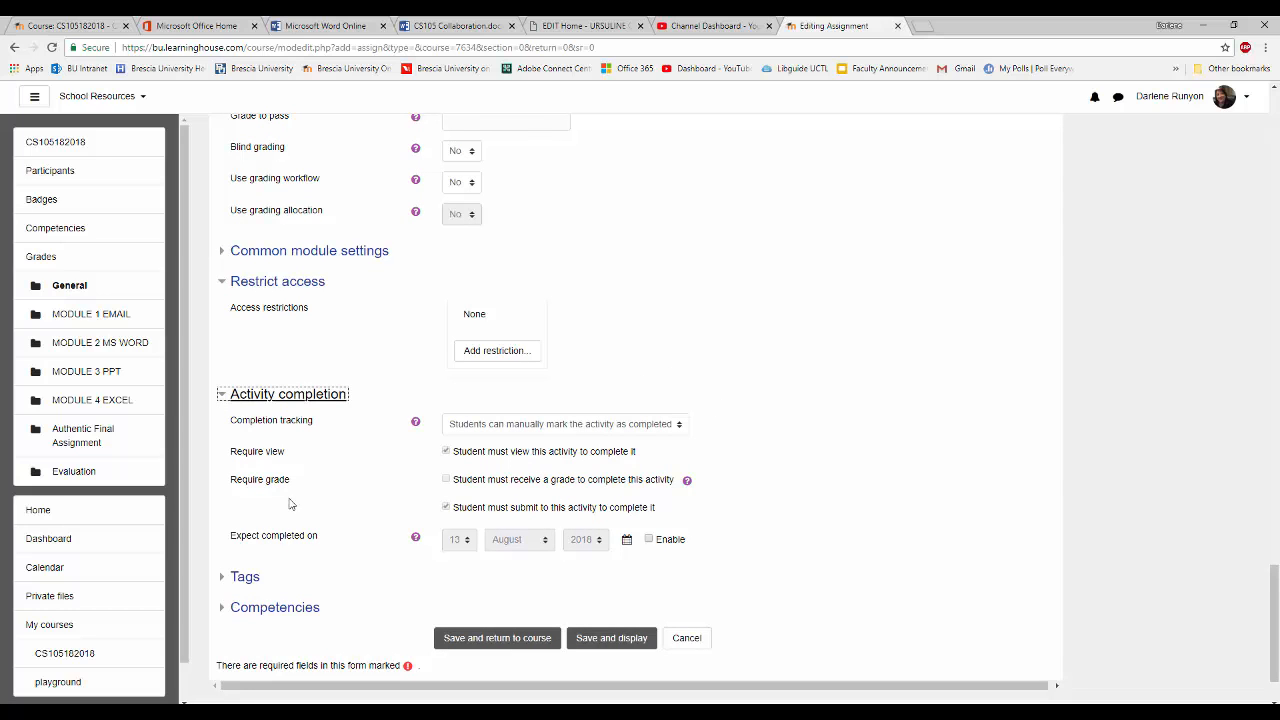
pyautogui.scroll(-1, 741, 448)
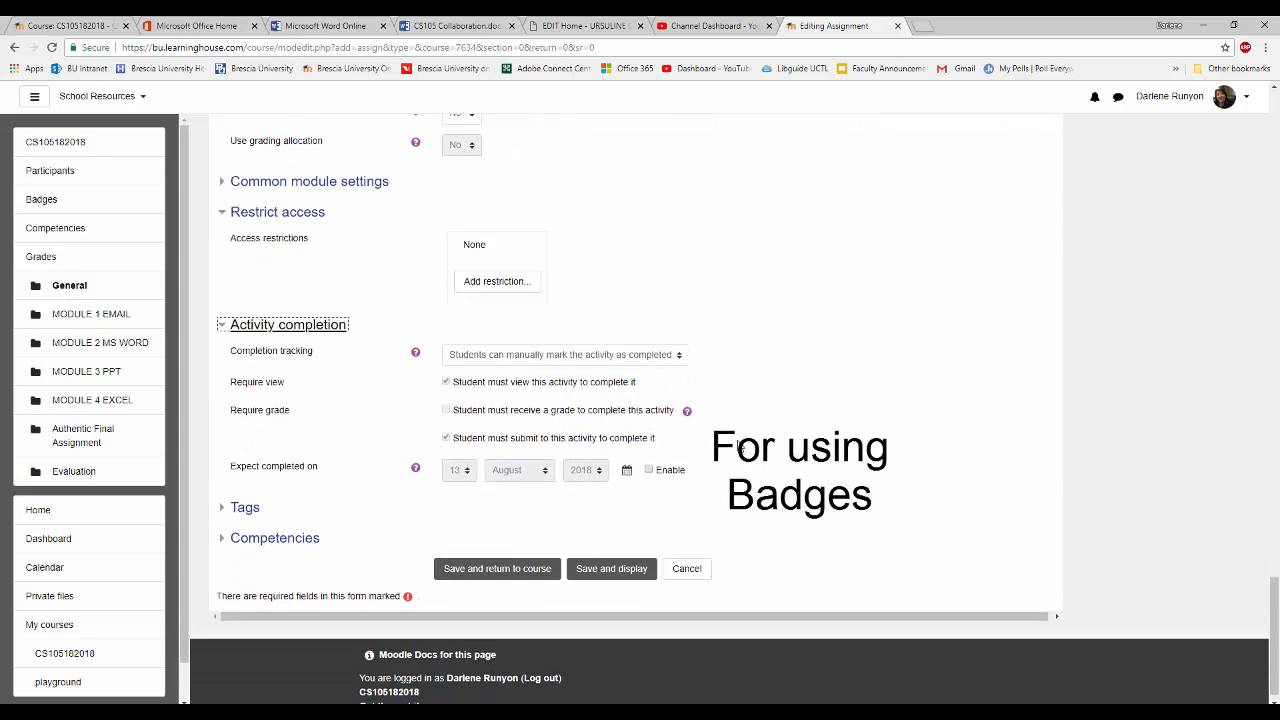
# Step: Save the assignment, return to the course page, and locate Journal Writing at the end of the general section
pyautogui.scroll(-1, 740, 447)
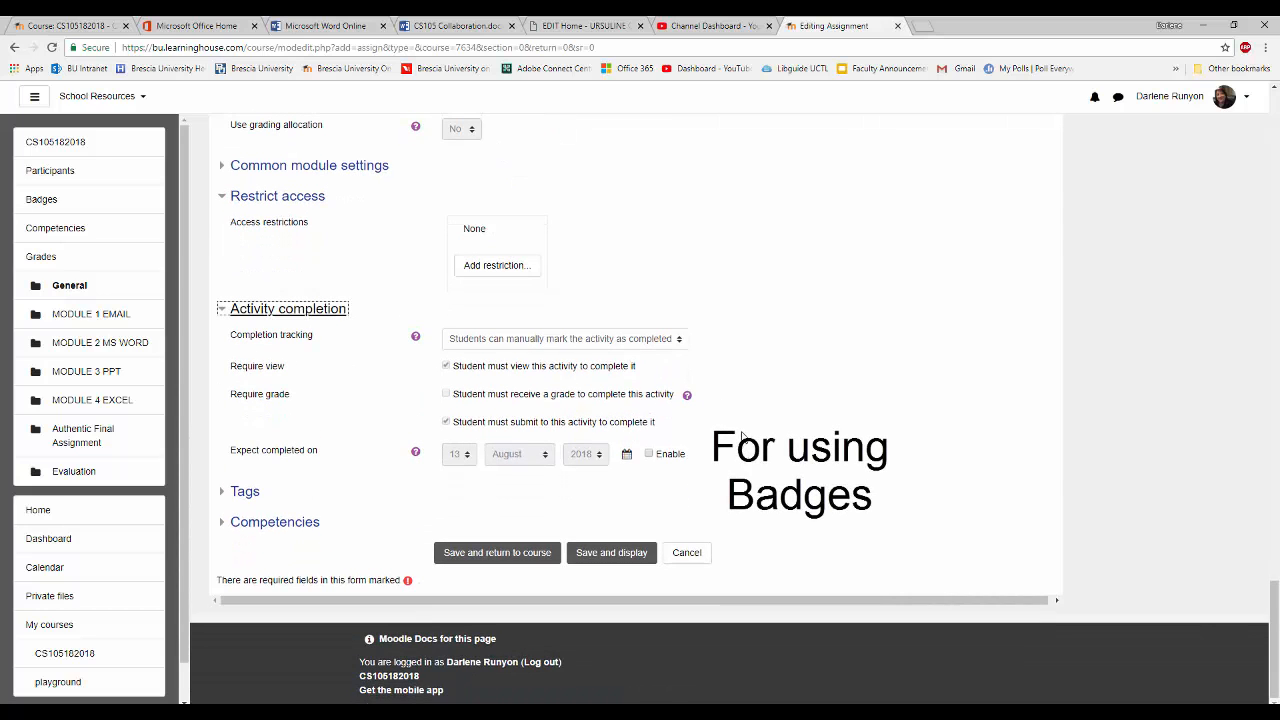
pyautogui.click(505, 556)
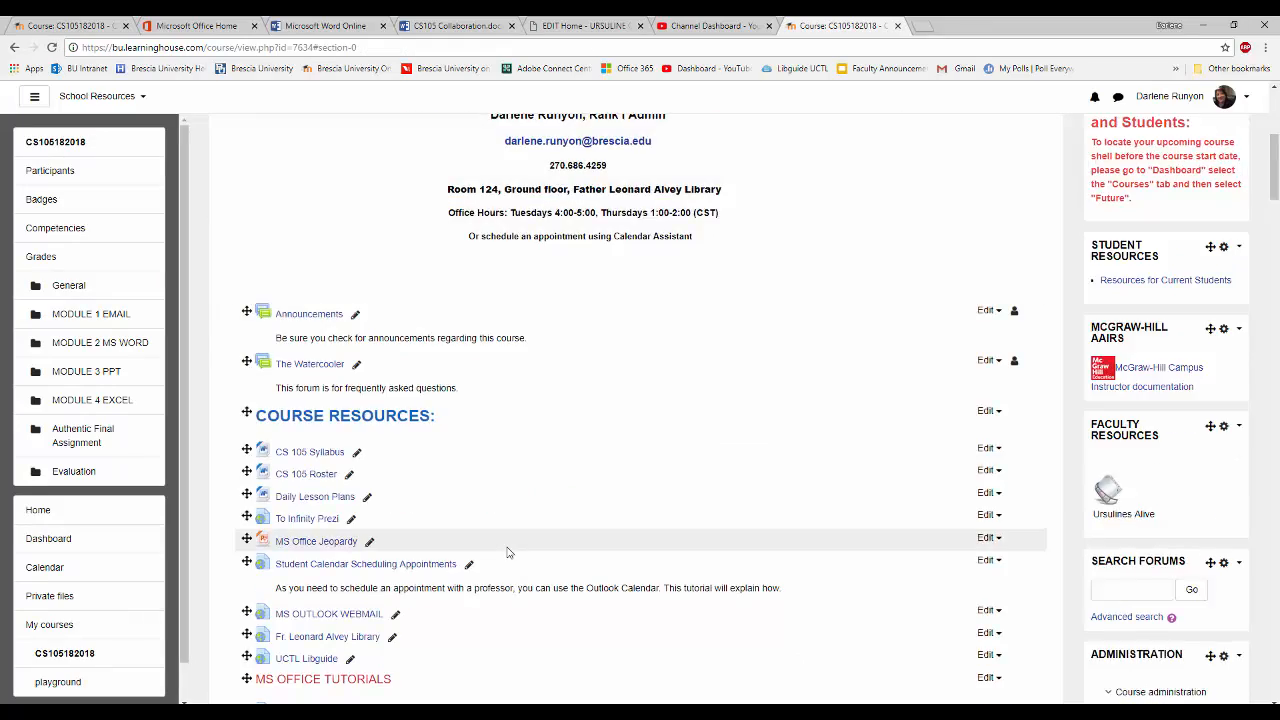
pyautogui.scroll(-7, 507, 552)
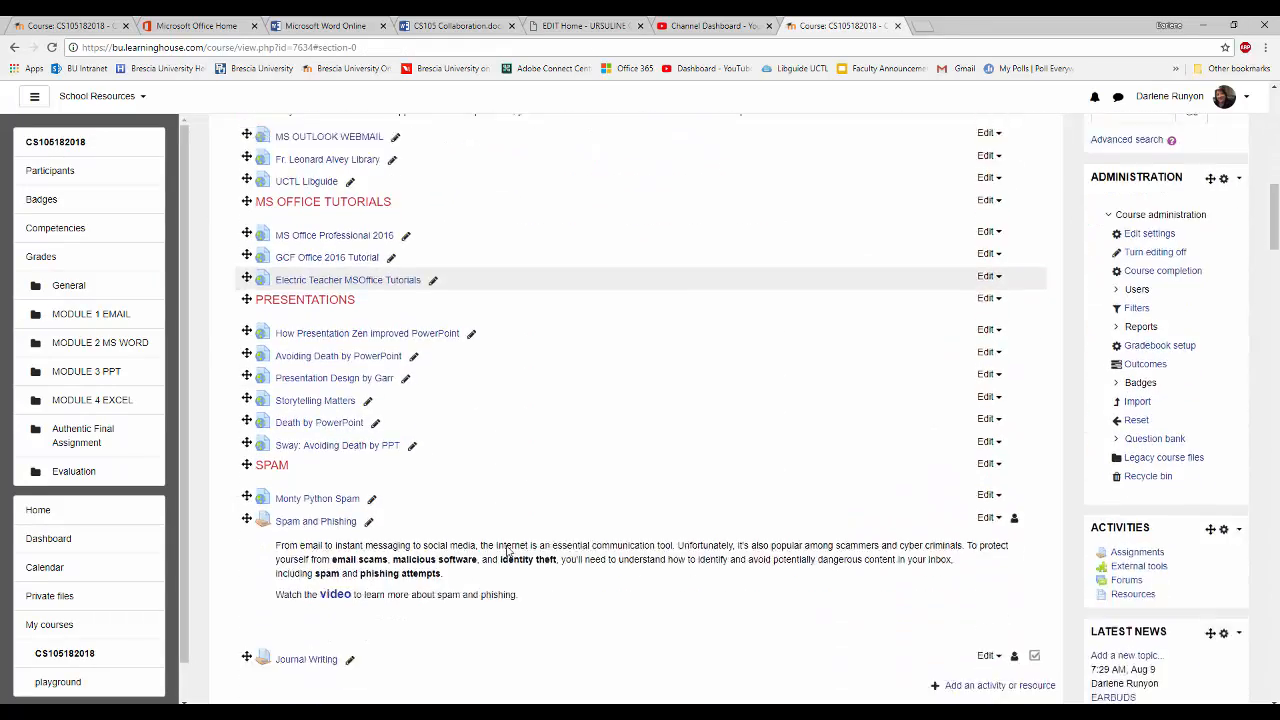
# Step: Move the Journal Writing assignment between Monty Python Spam and Spam and Phishing in the SPAM group
pyautogui.scroll(-1, 507, 552)
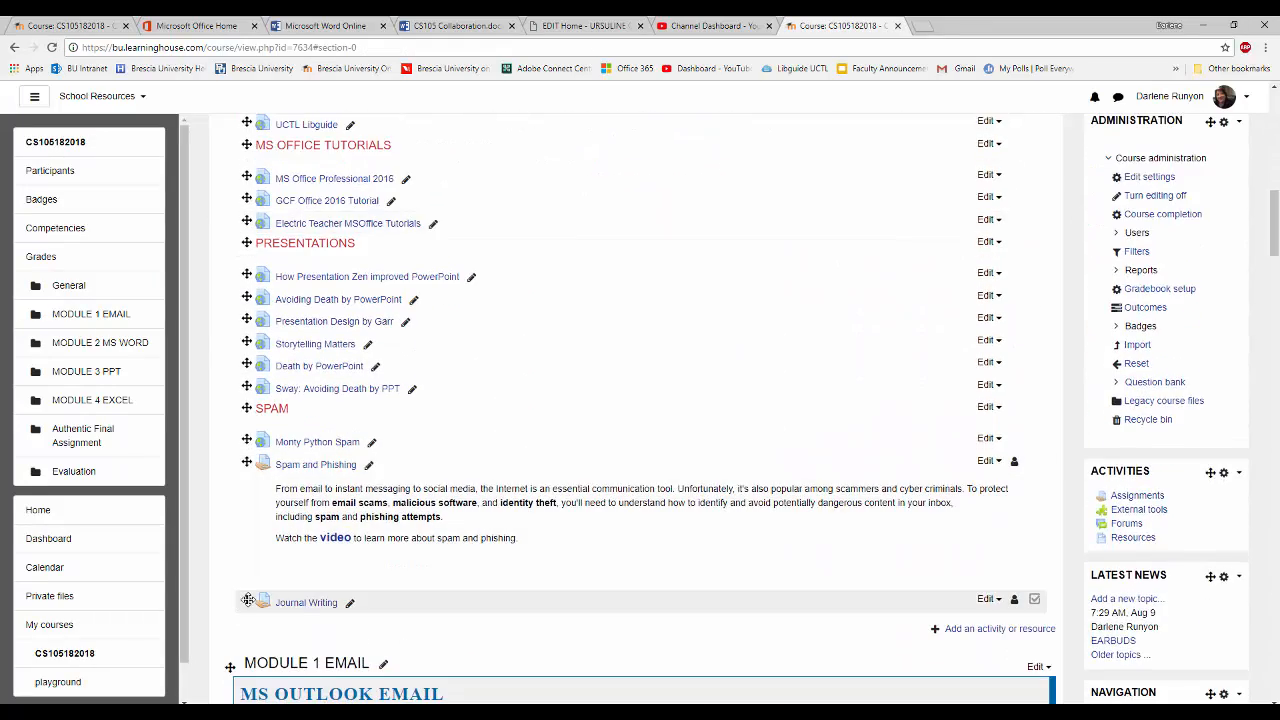
pyautogui.moveTo(248, 600); pyautogui.dragTo(240, 486)
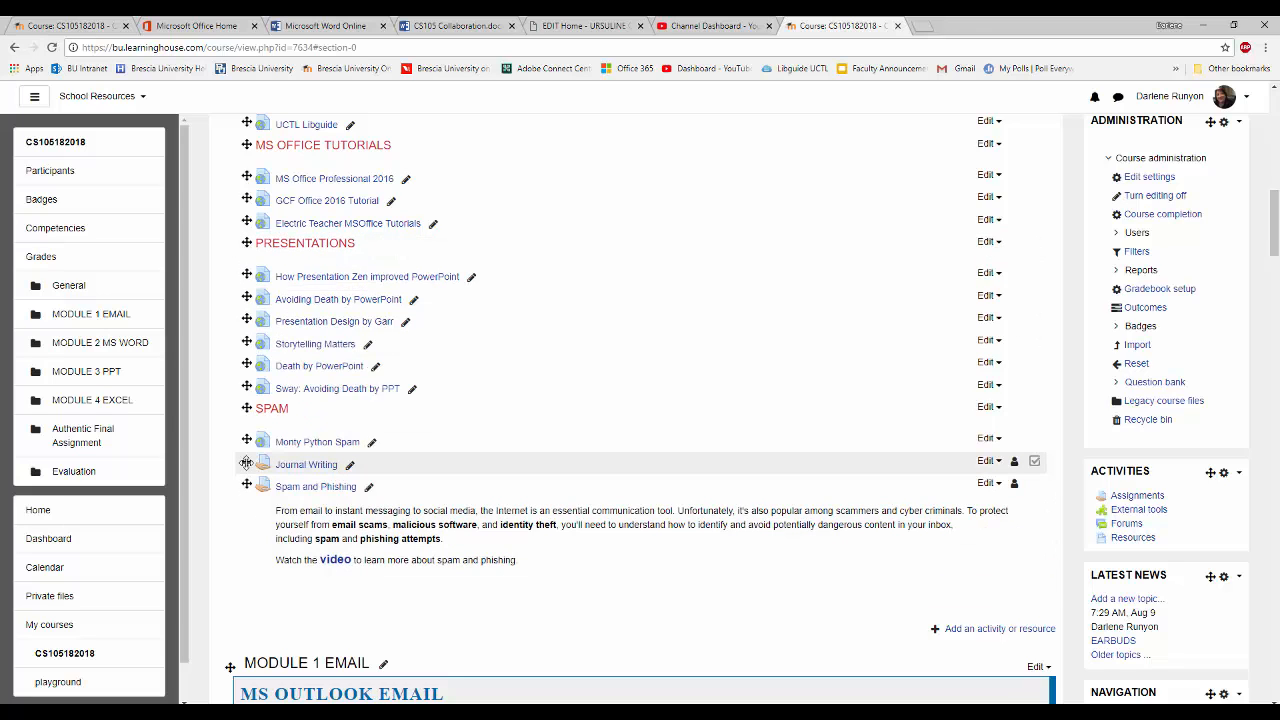
# Step: Open the list of move destinations for Journal Writing, review the available sections and resources, and close it without choosing one
pyautogui.moveTo(247, 596)
pyautogui.mouseDown()
pyautogui.moveTo(229, 660)
pyautogui.moveTo(220, 609)
pyautogui.moveTo(244, 601)
pyautogui.mouseUp()
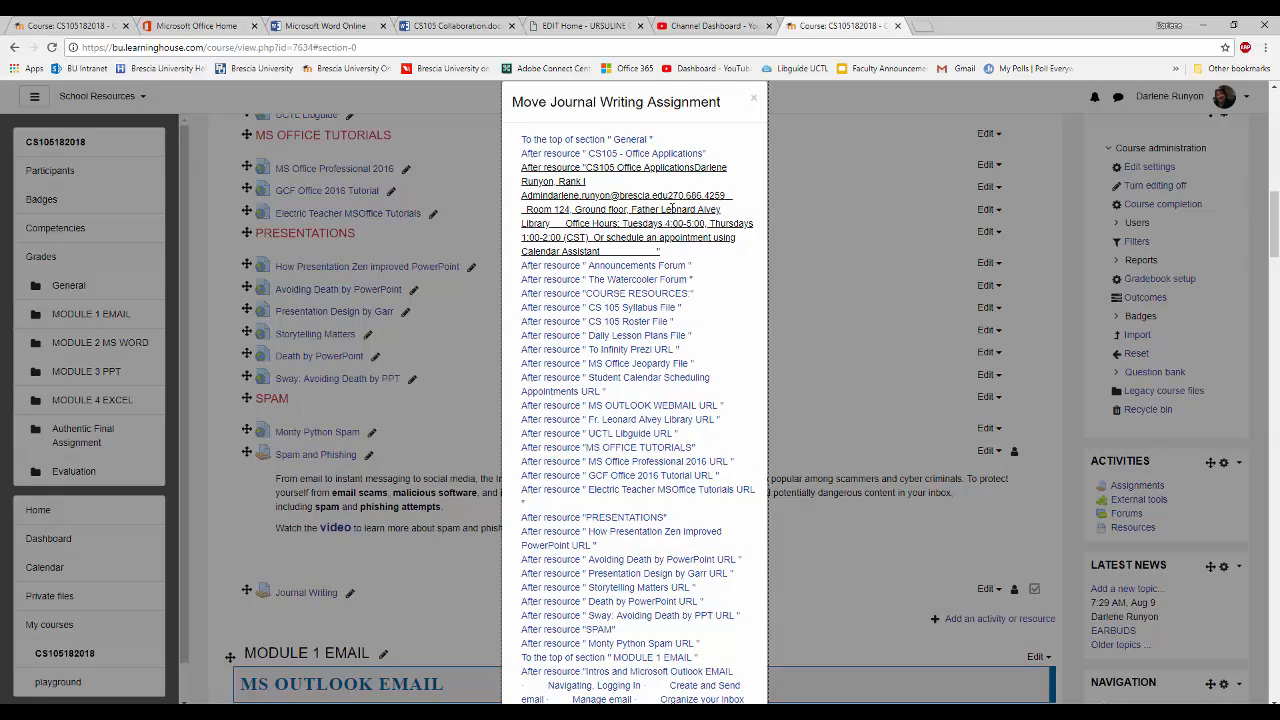
pyautogui.scroll(-3, 684, 519)
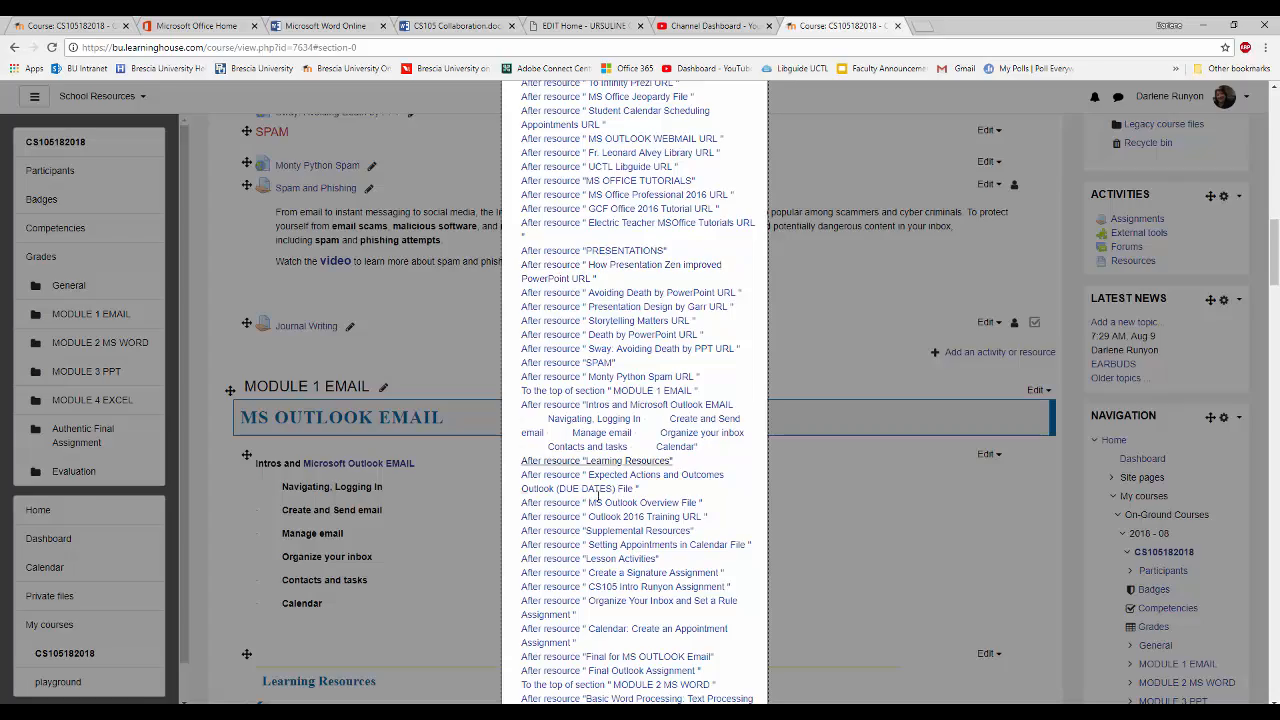
pyautogui.scroll(-6, 638, 610)
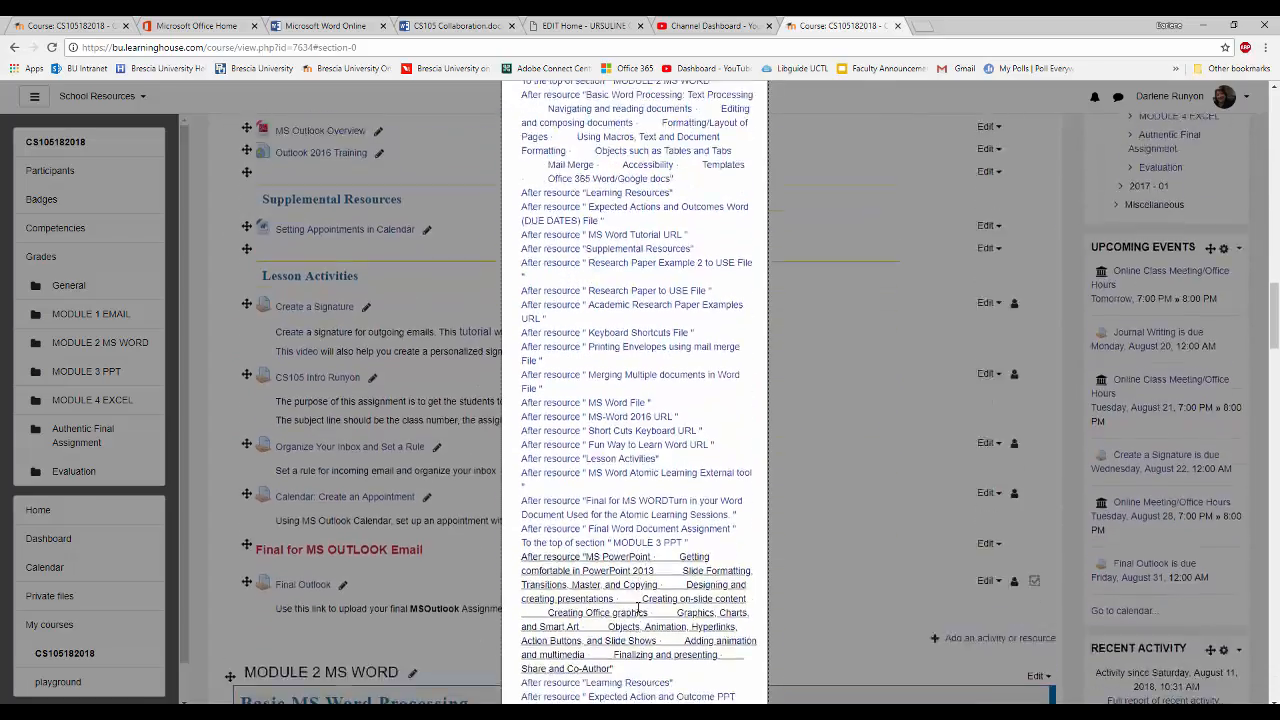
pyautogui.scroll(-2, 638, 610)
pyautogui.scroll(8, 614, 576)
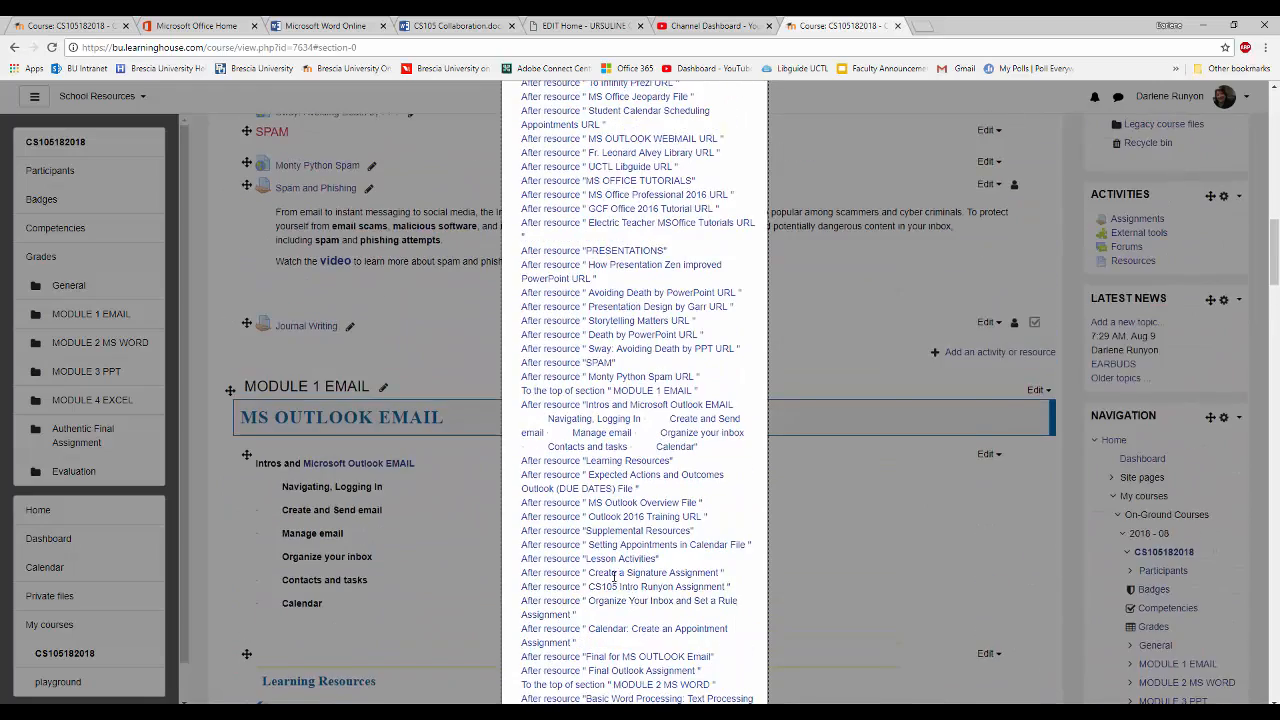
pyautogui.scroll(3, 614, 576)
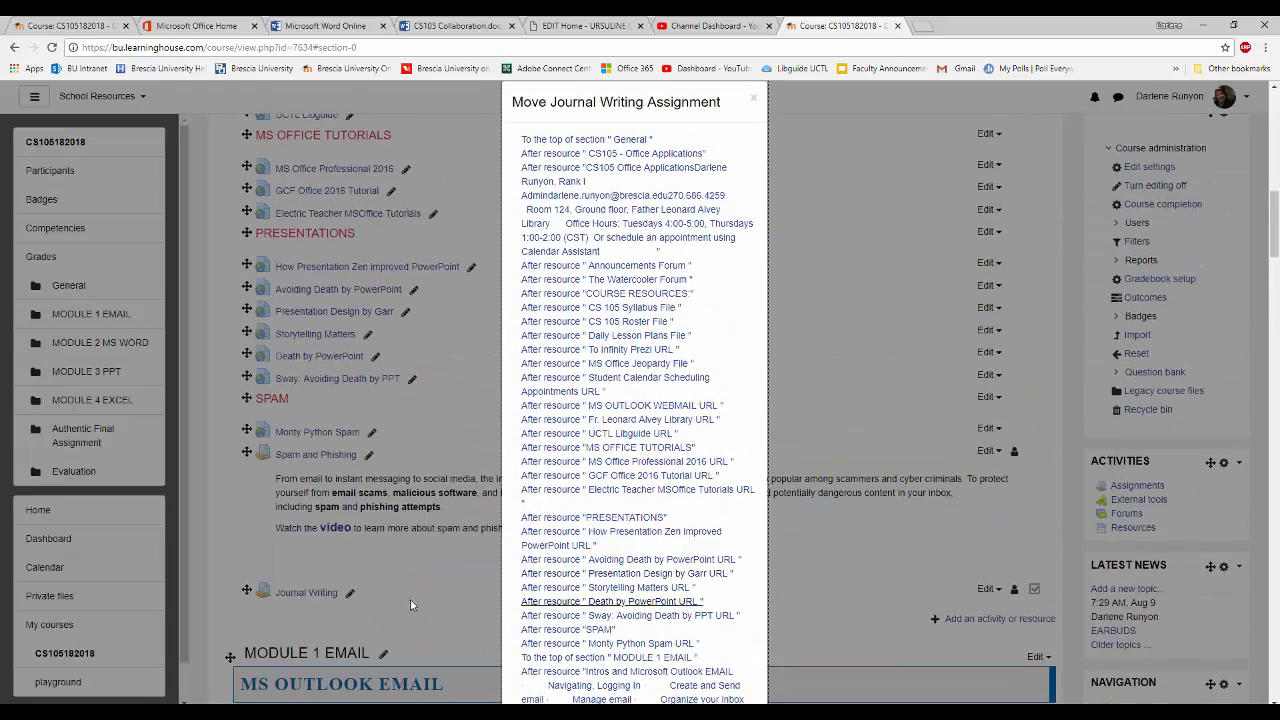
pyautogui.click(756, 106)
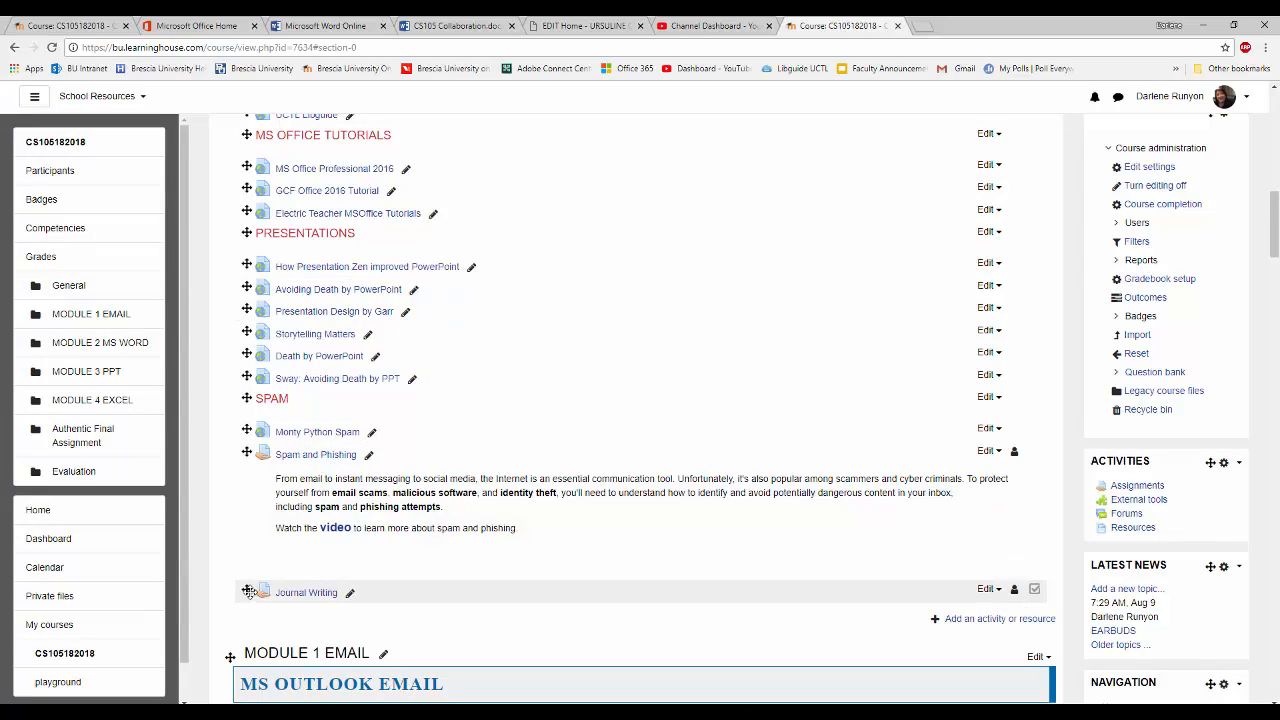
# Step: Place Journal Writing directly above Spam and Phishing, rename it Journal Writing #1, and open its editing options
pyautogui.moveTo(248, 592); pyautogui.dragTo(249, 454)
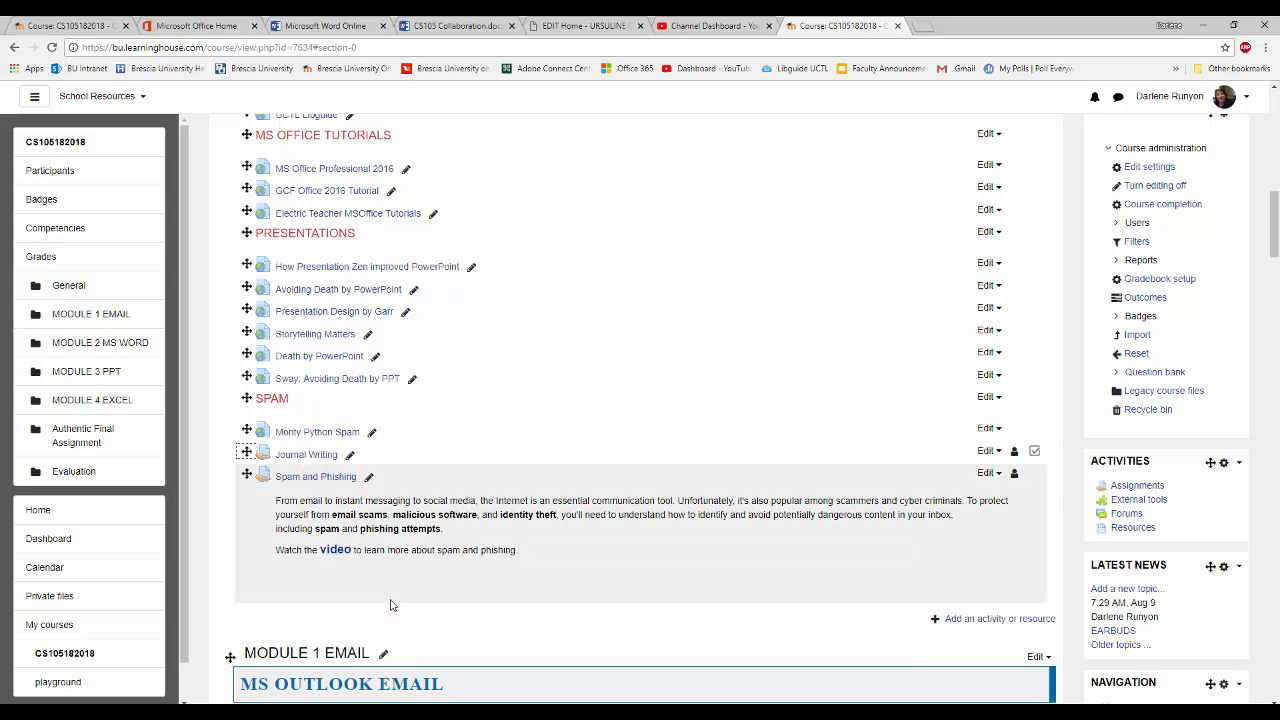
pyautogui.click(351, 460)
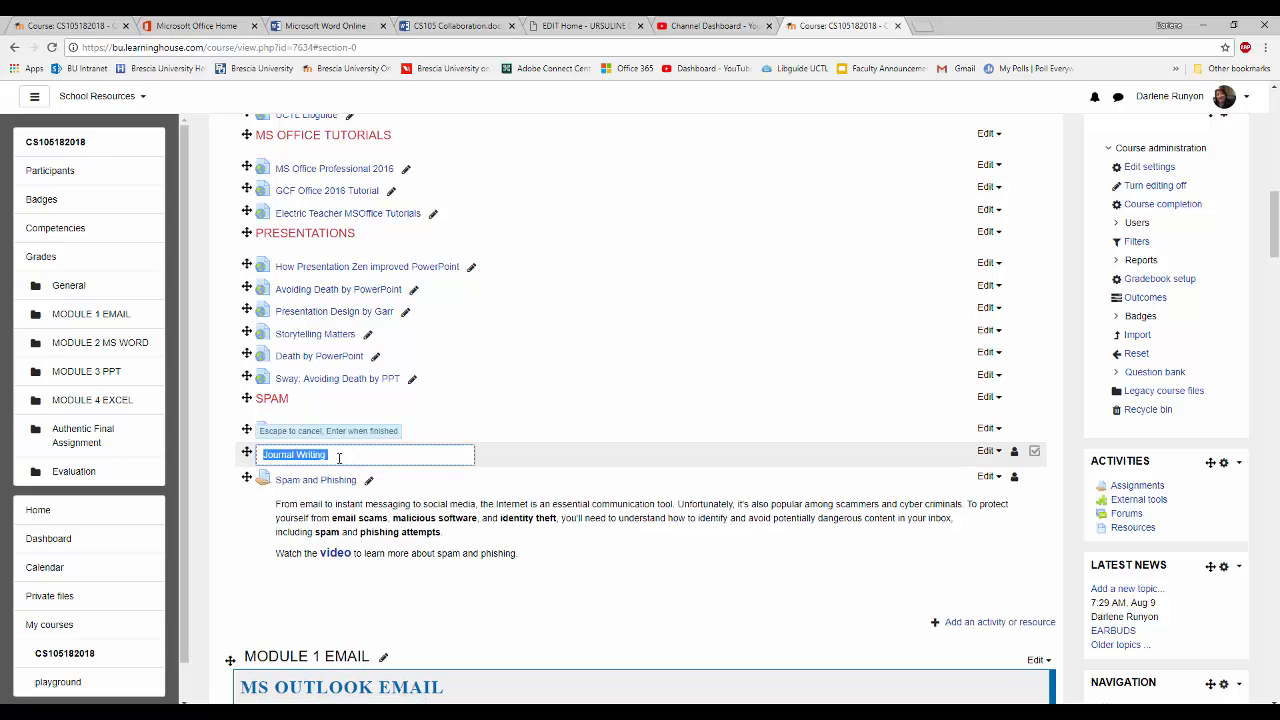
pyautogui.click(356, 455)
pyautogui.press('Return')
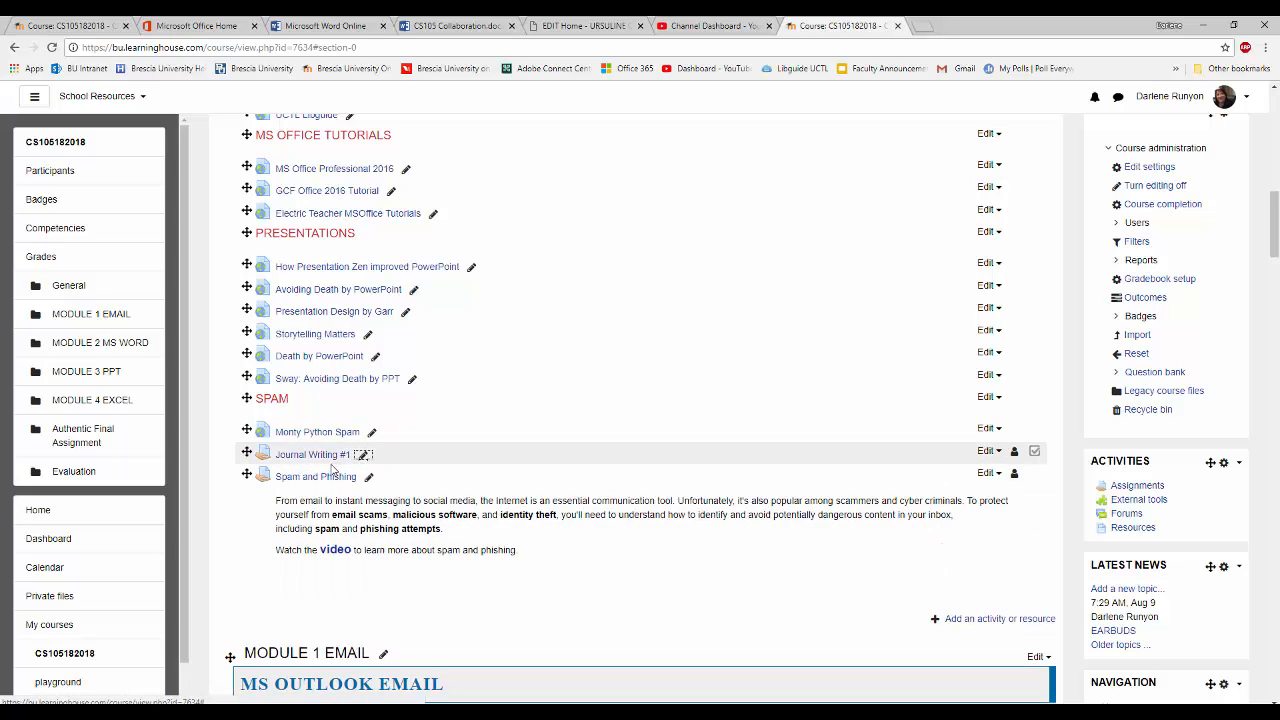
pyautogui.click(998, 452)
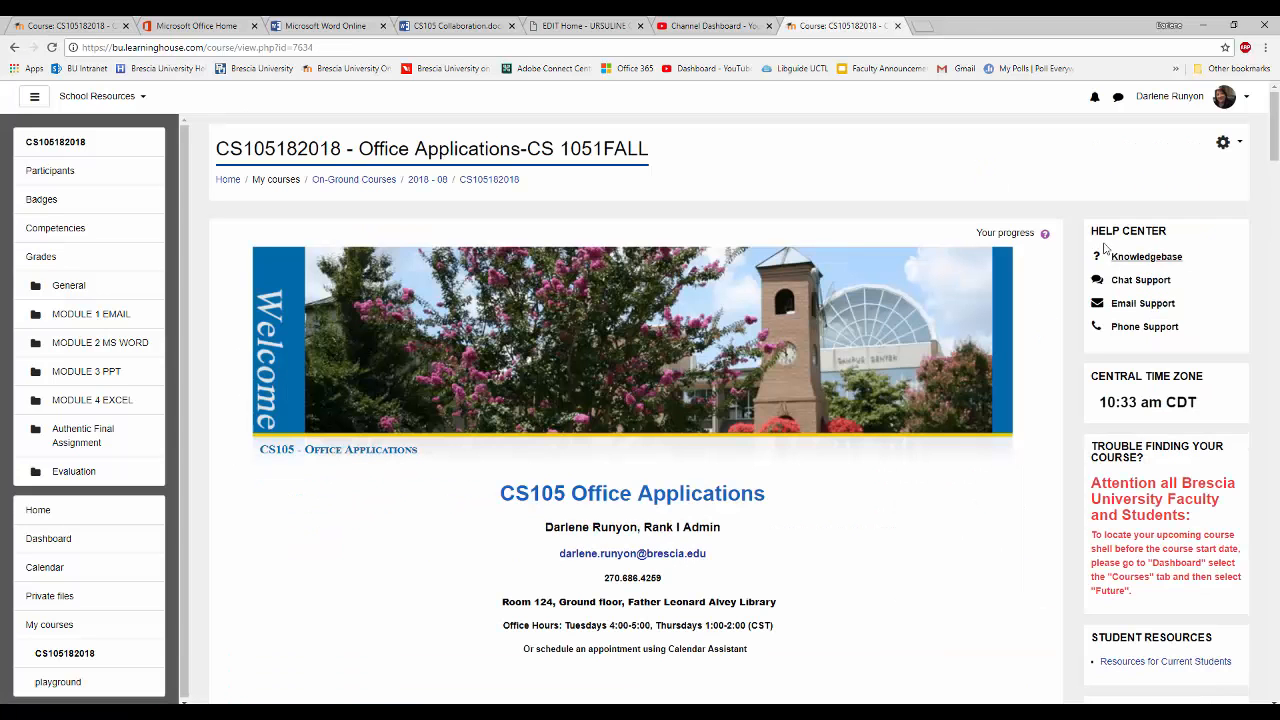
# Step: Turn on editing for the CS105 course page and go to the course resources in the general section
pyautogui.click(1230, 145)
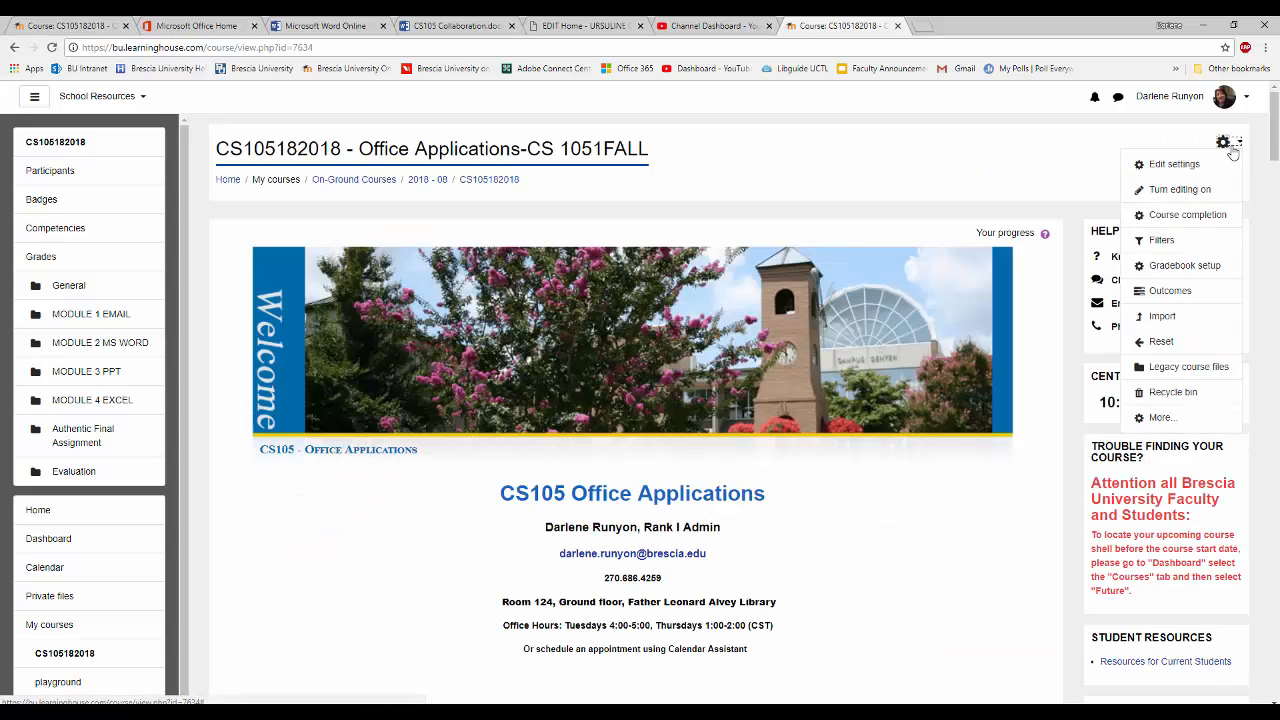
pyautogui.click(1177, 198)
pyautogui.scroll(-3, 899, 595)
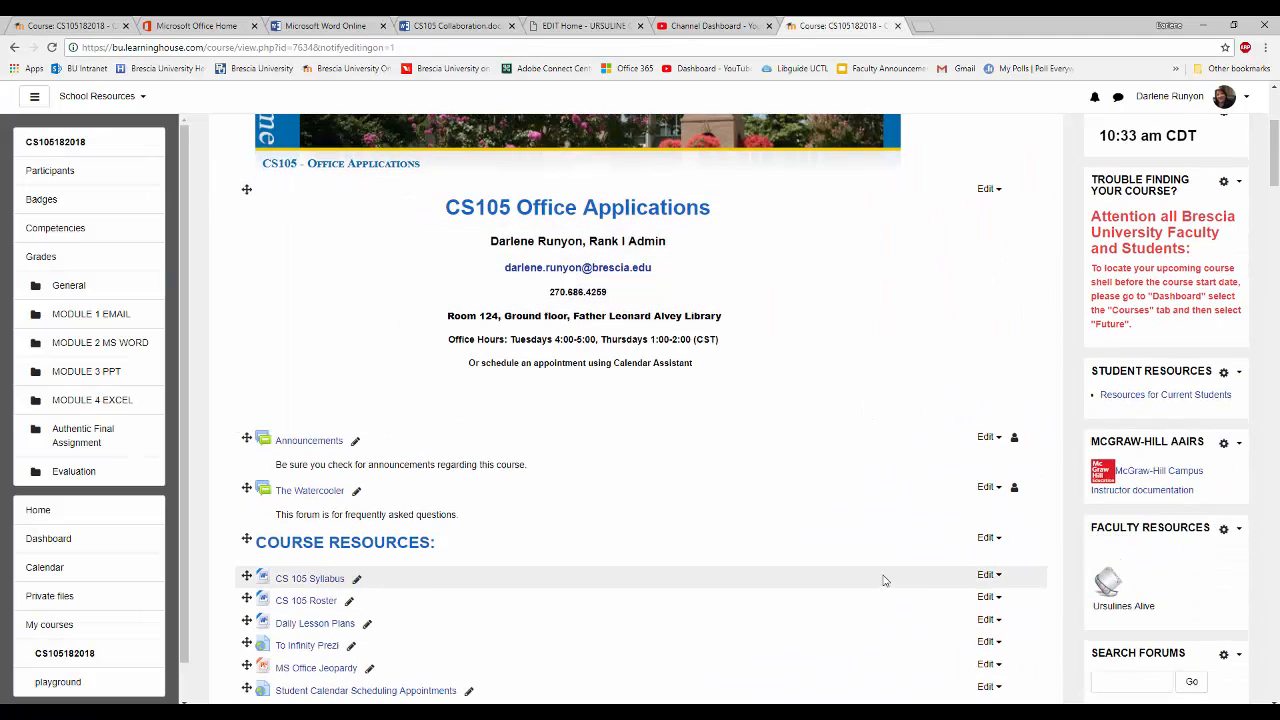